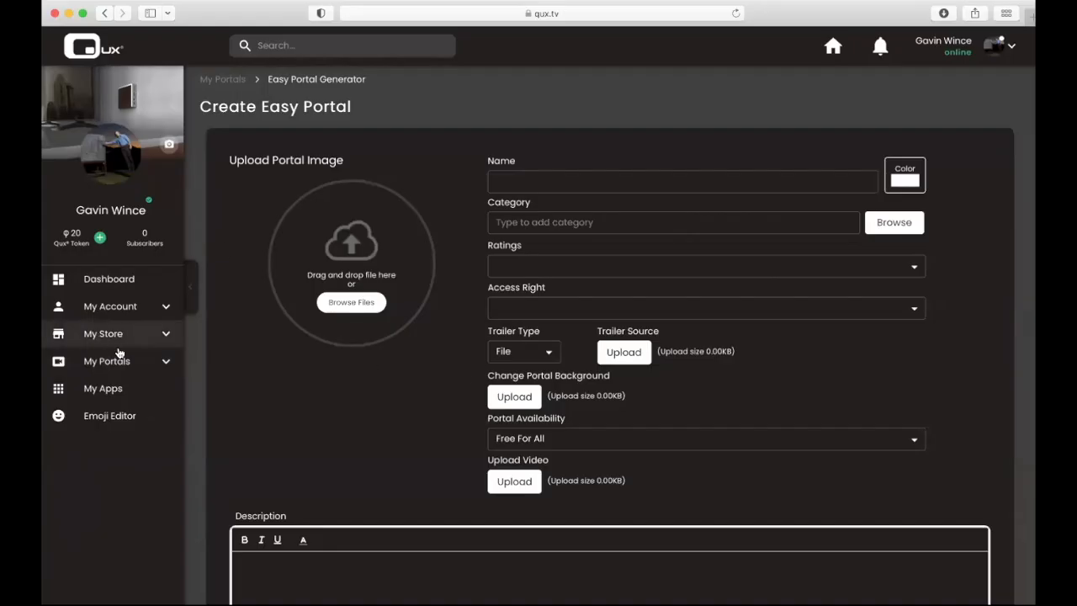
Open the list of existing portals, look through it, and start creating a new portal
left_click(113, 361)
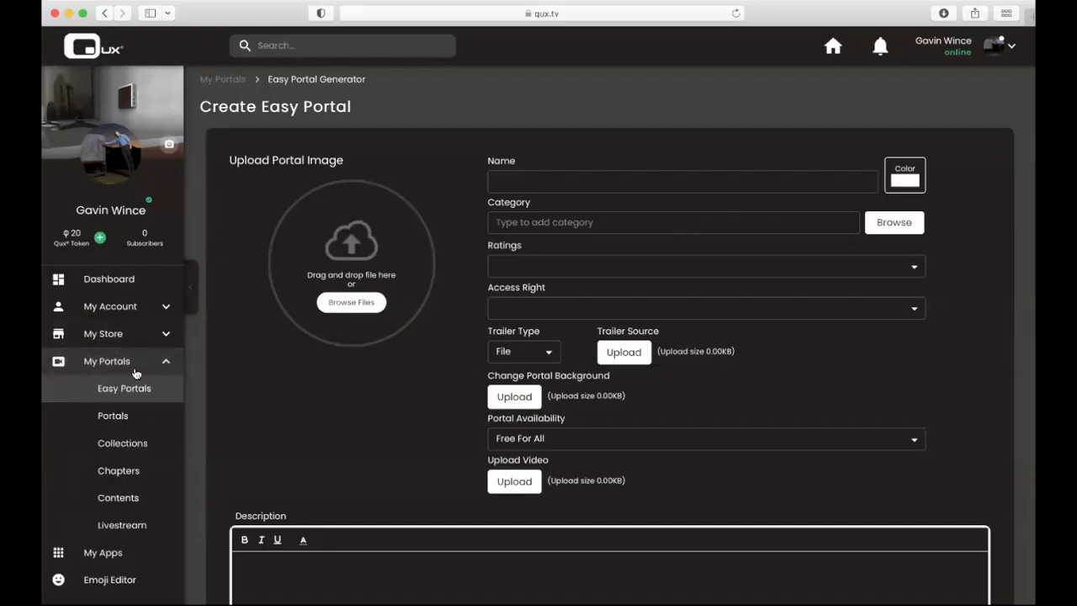
left_click(113, 415)
scroll(552, 369, "down", 15)
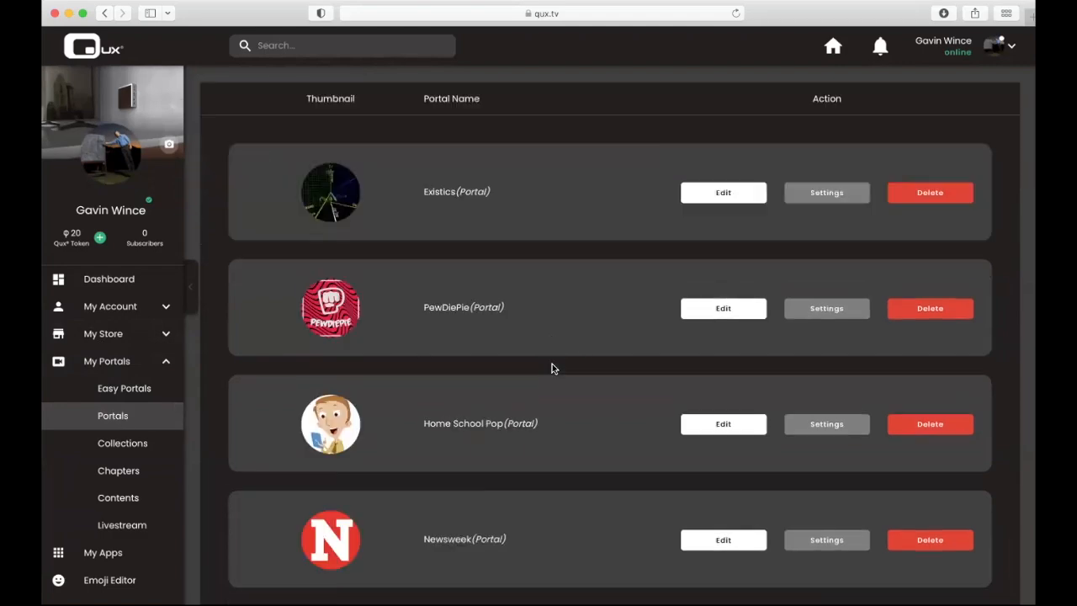
scroll(551, 368, "down", 13)
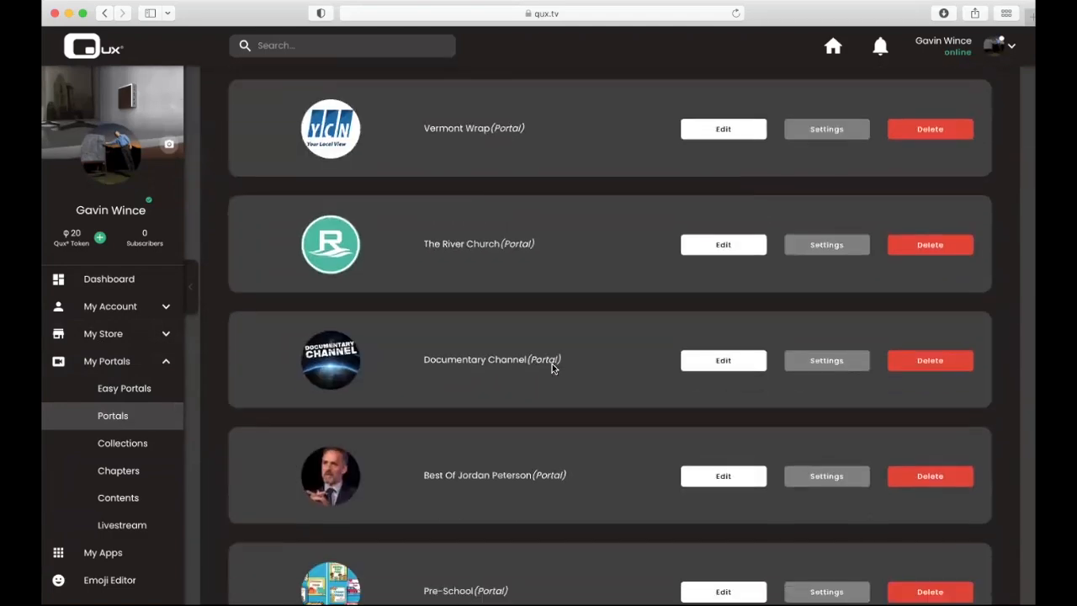
scroll(552, 369, "up", 10)
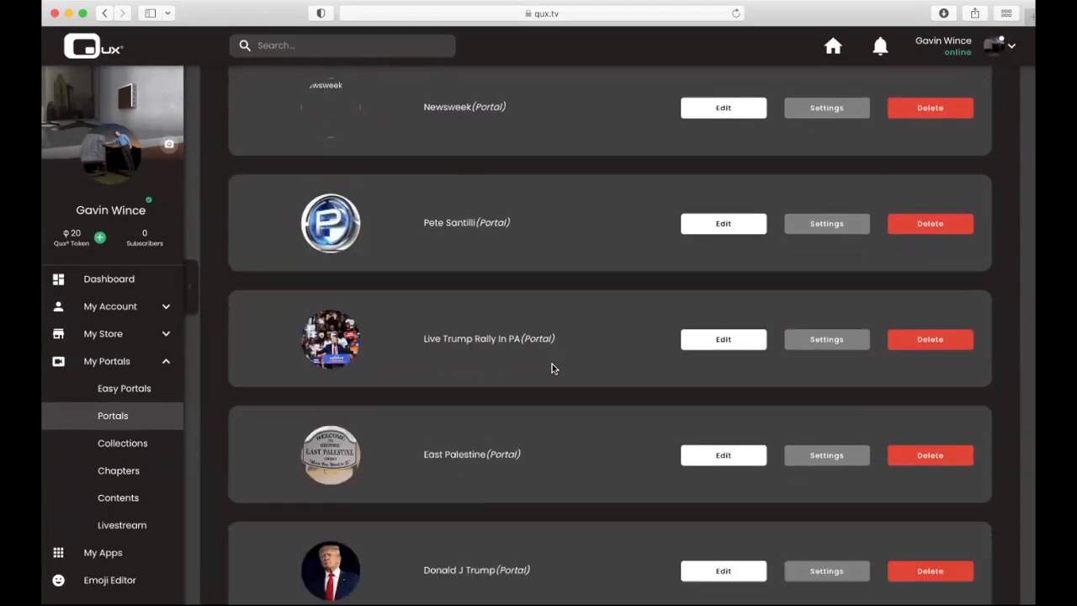
scroll(552, 369, "up", 15)
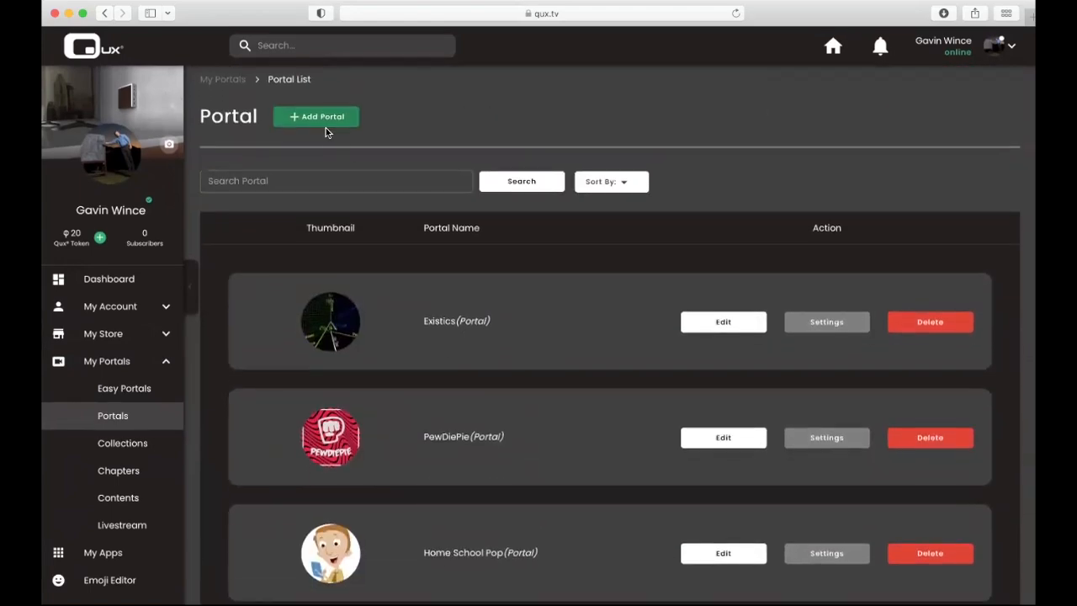
left_click(325, 122)
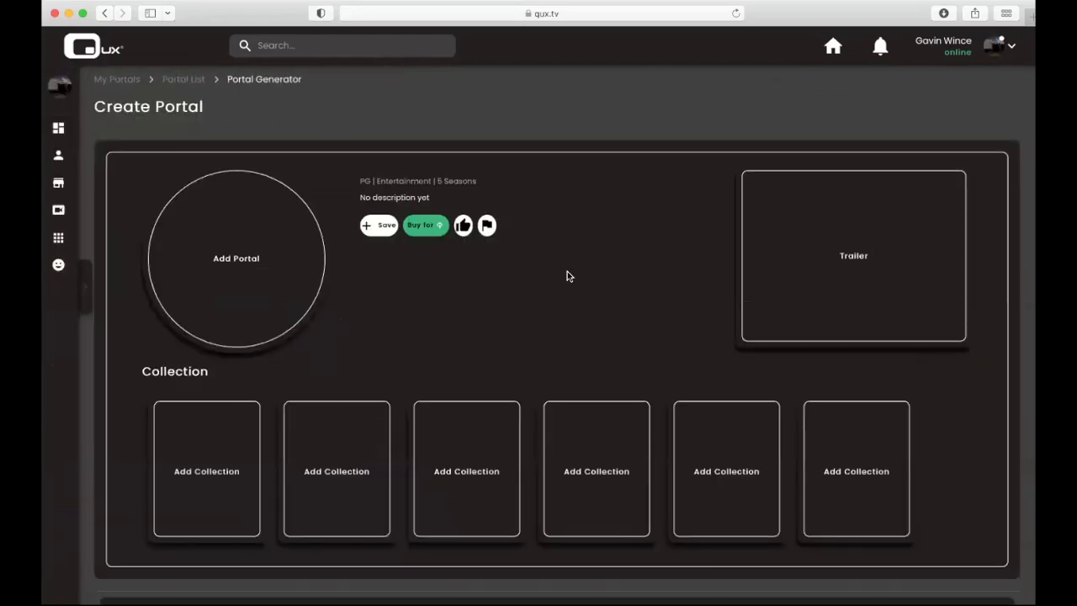
Upload Big Data Is Watching Thumbnail.jpg as the portal image and crop it to the default circle
scroll(603, 274, "down", 5)
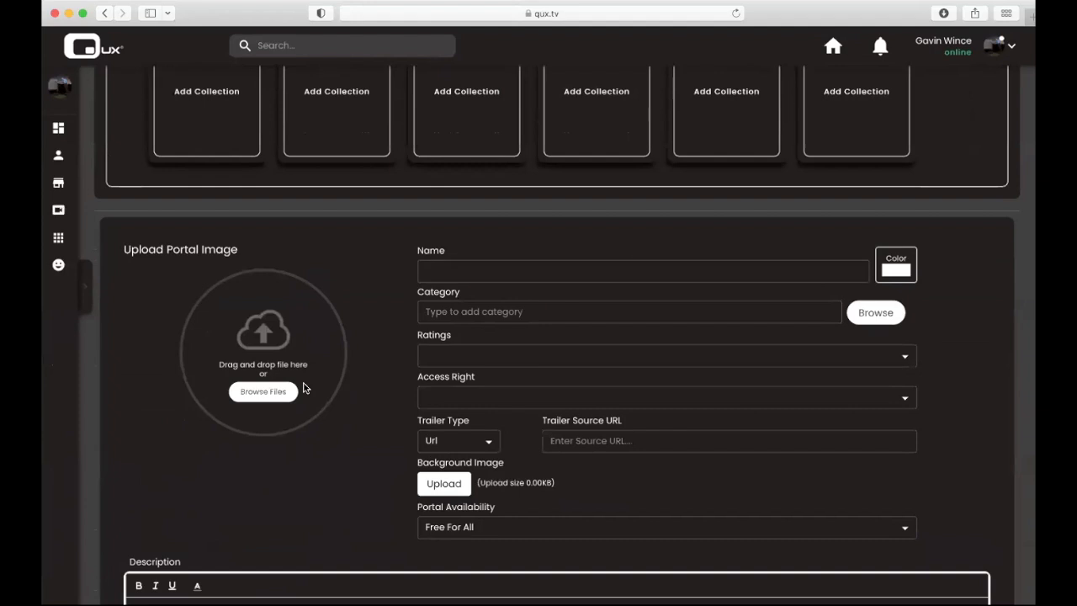
left_click(272, 393)
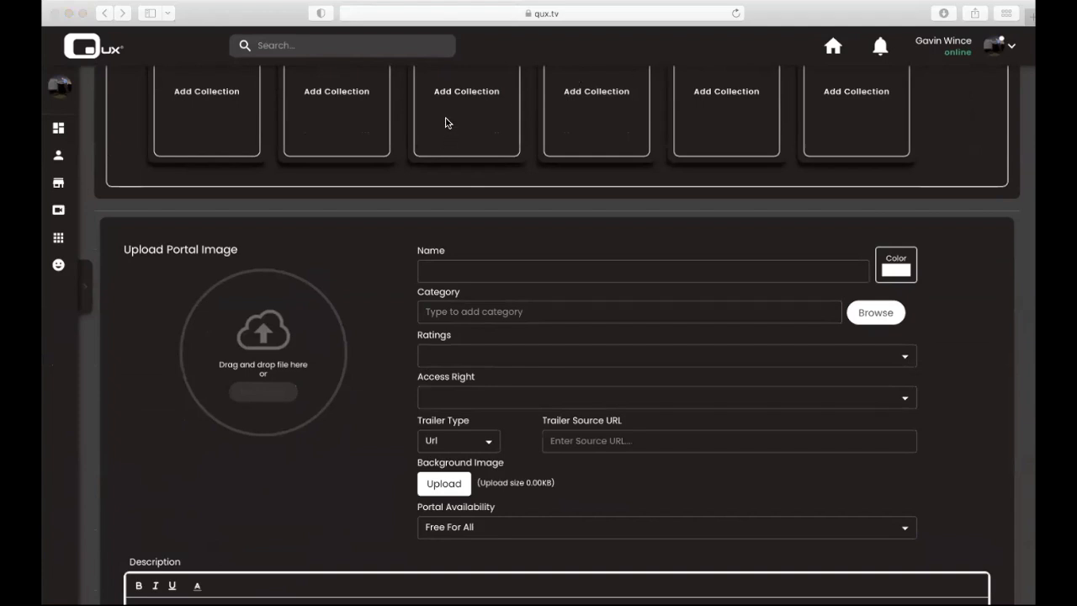
left_click(784, 327)
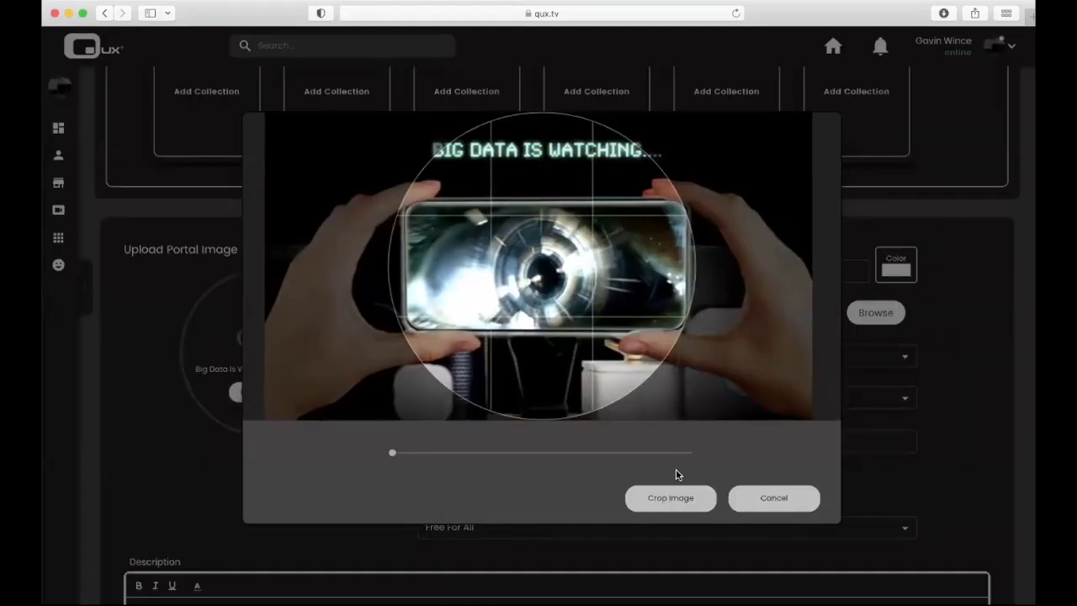
left_click(672, 502)
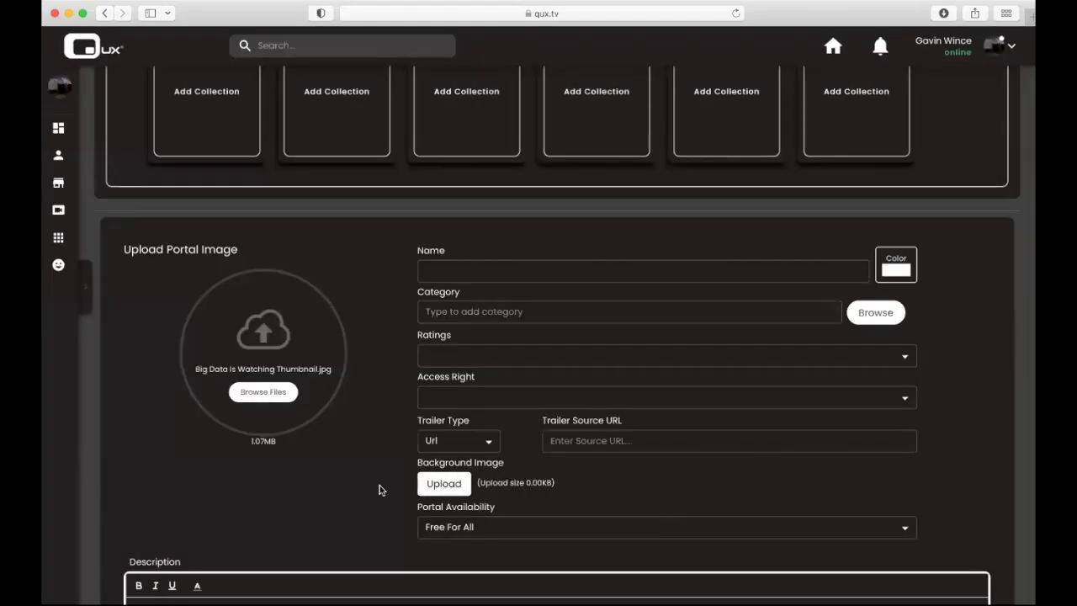
Upload the Big Data Is Watching picture as the portal's background image and check it in the portal preview
scroll(380, 490, "down", 1)
left_click(439, 452)
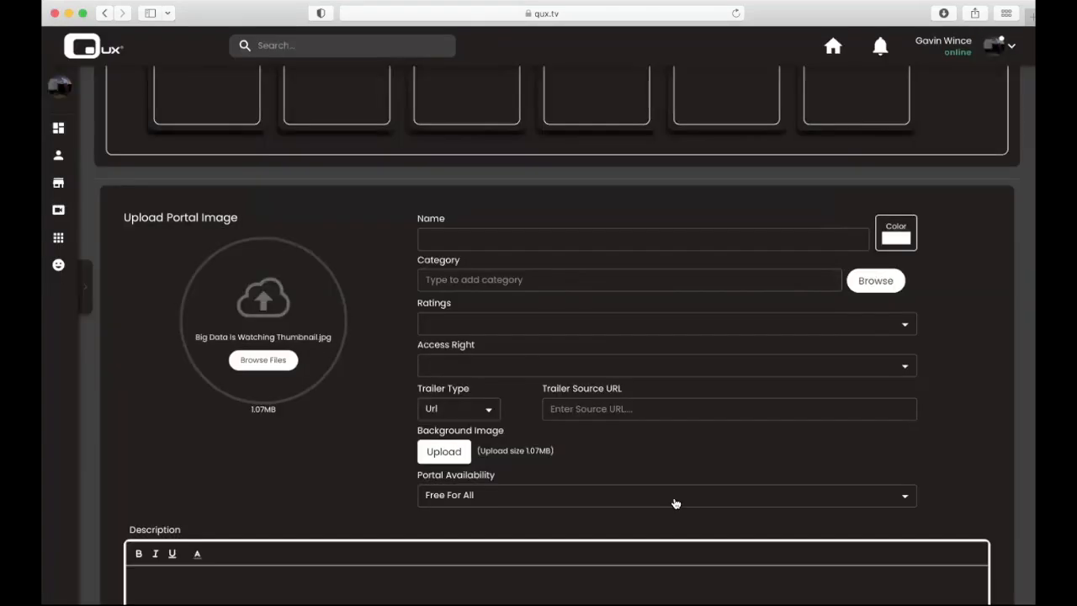
scroll(393, 384, "up", 5)
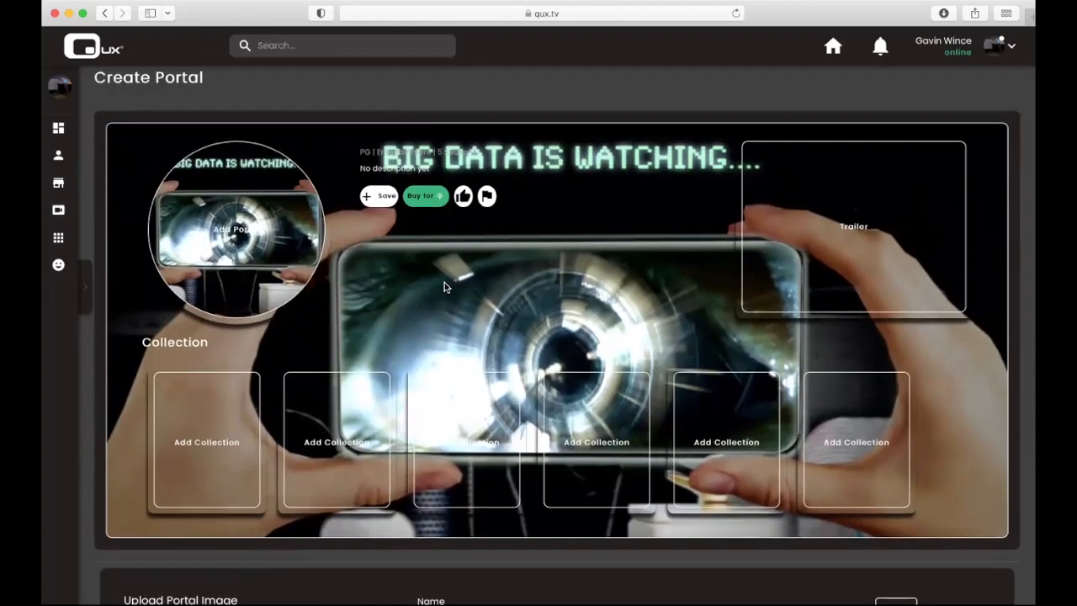
scroll(445, 287, "down", 1)
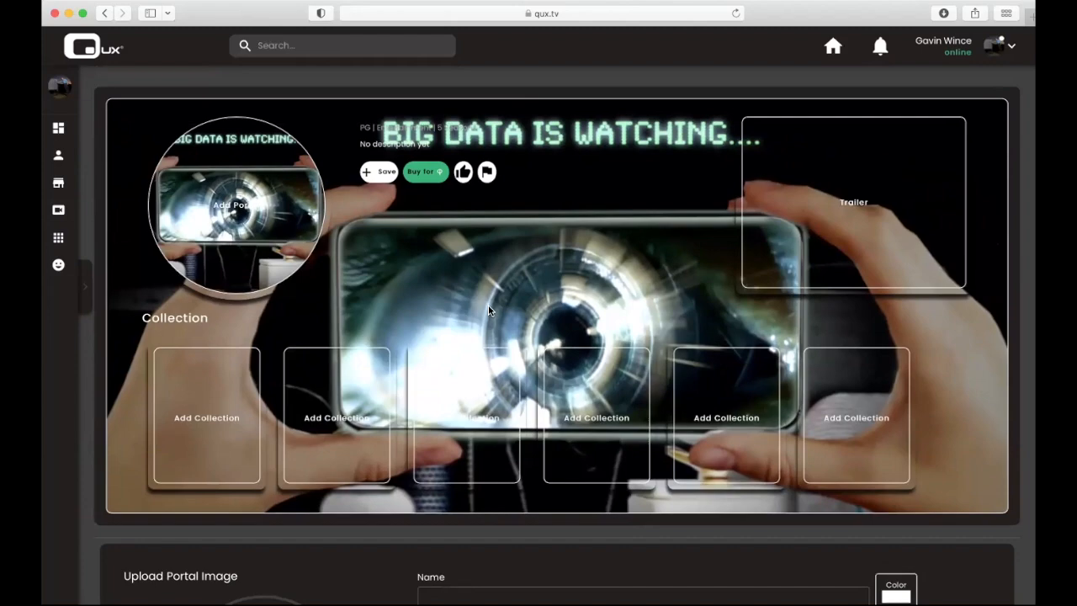
Name the portal "Big Data Is Watching"
scroll(488, 311, "down", 3)
left_click(488, 341)
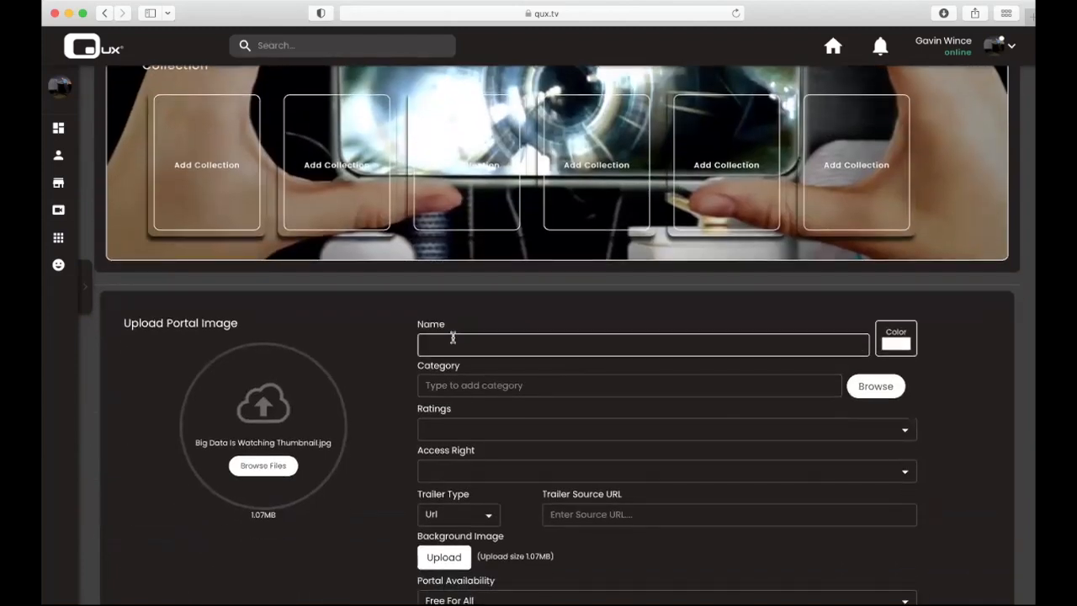
type("B")
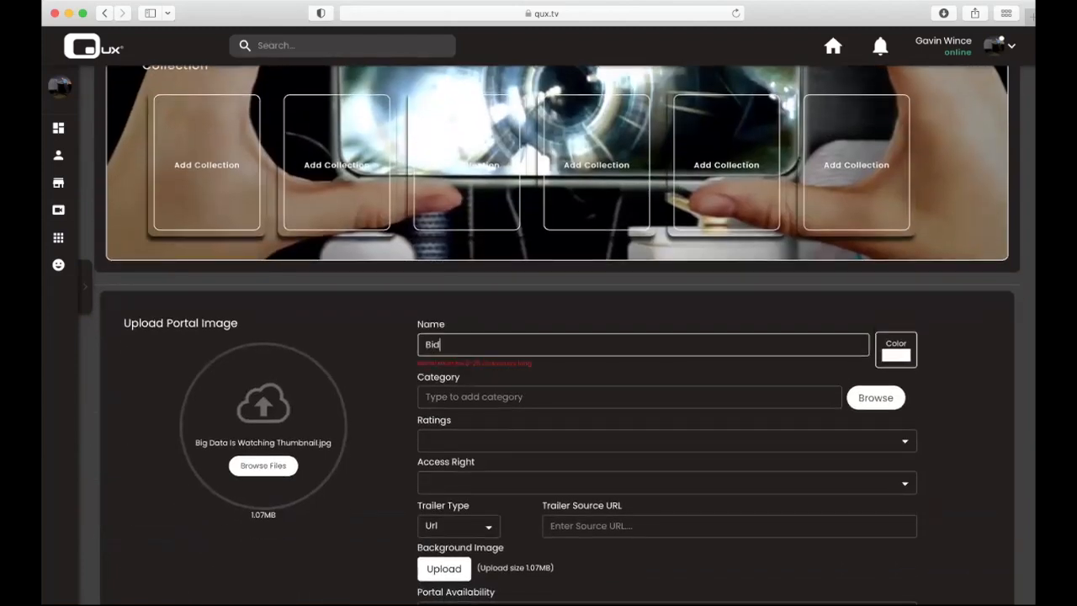
type("ig Data Is W")
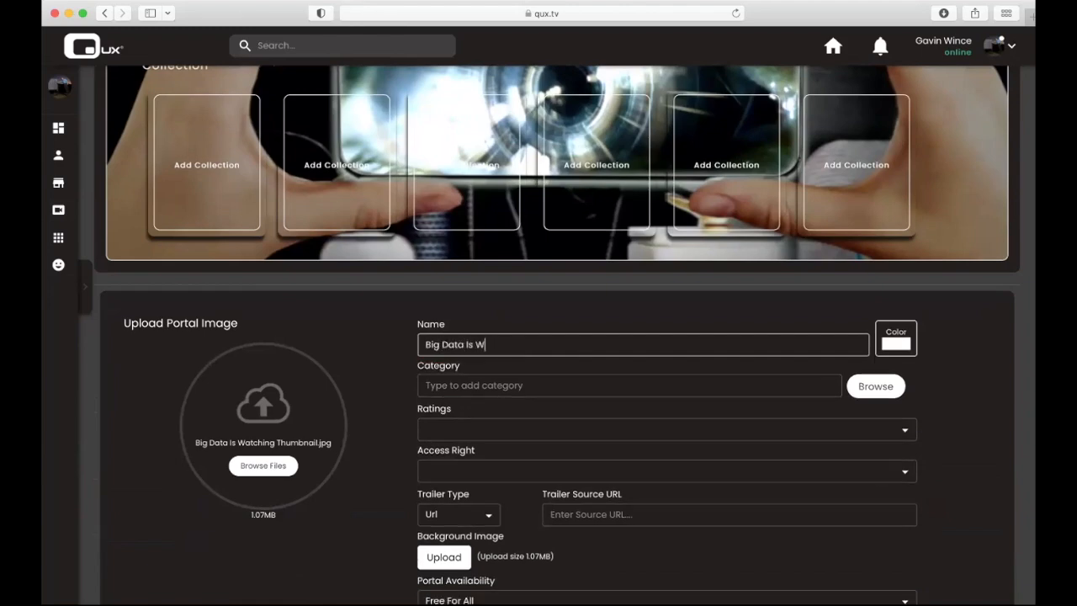
type("atching")
Set the portal's category to Factual / Documentary, found among the Shows of the Entertainment group
left_click(440, 384)
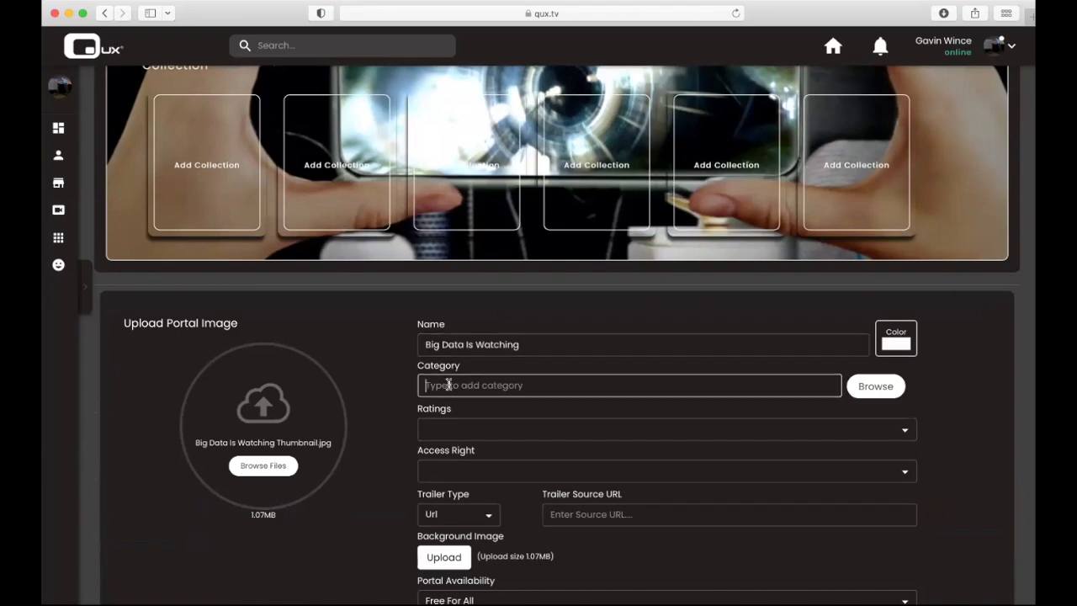
left_click(429, 263)
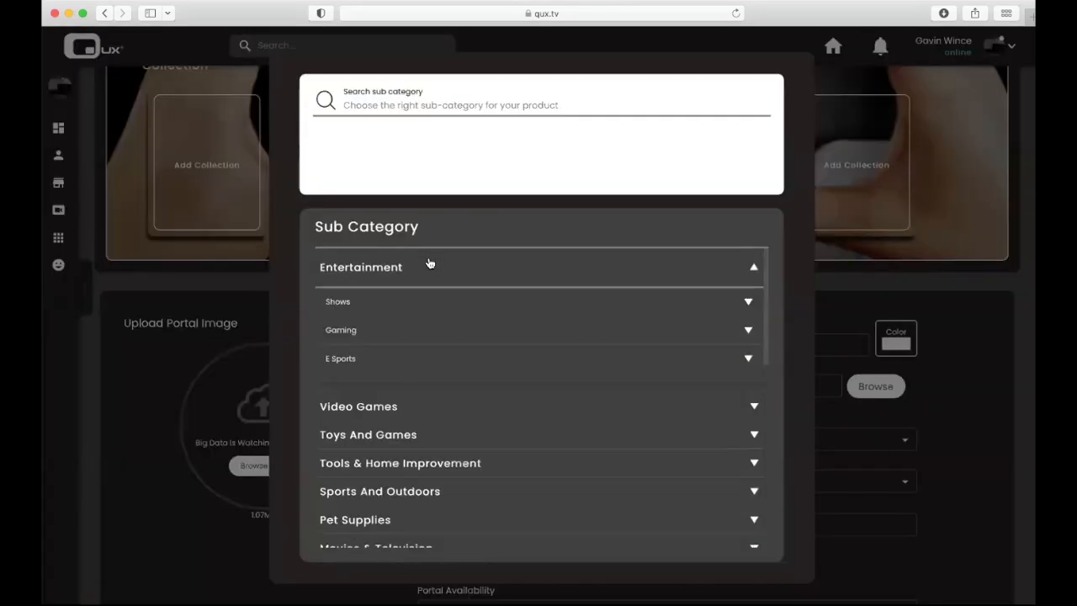
left_click(364, 304)
scroll(429, 383, "down", 1)
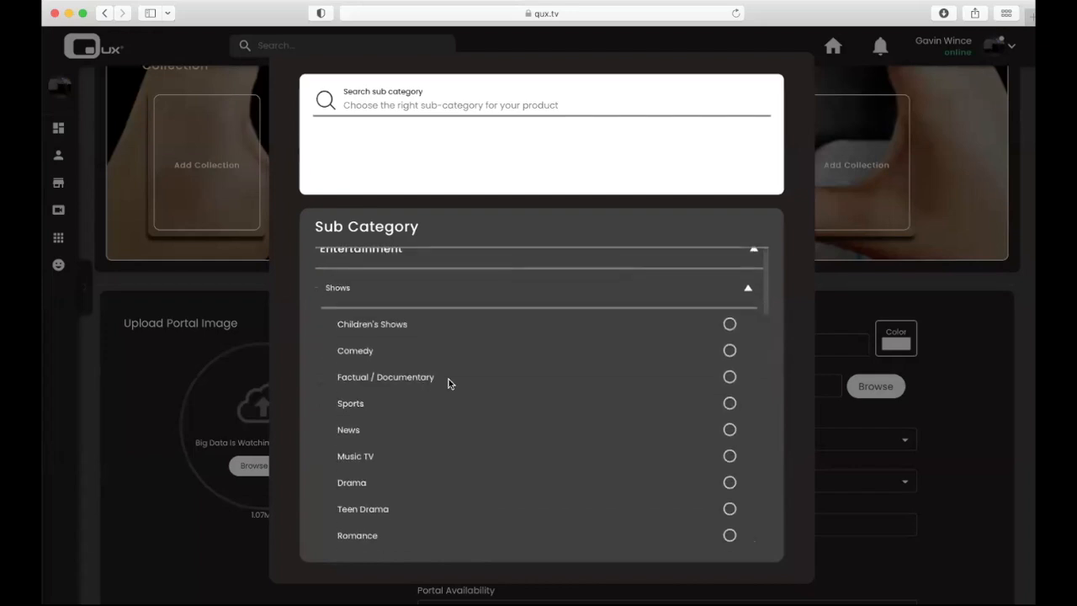
left_click(728, 378)
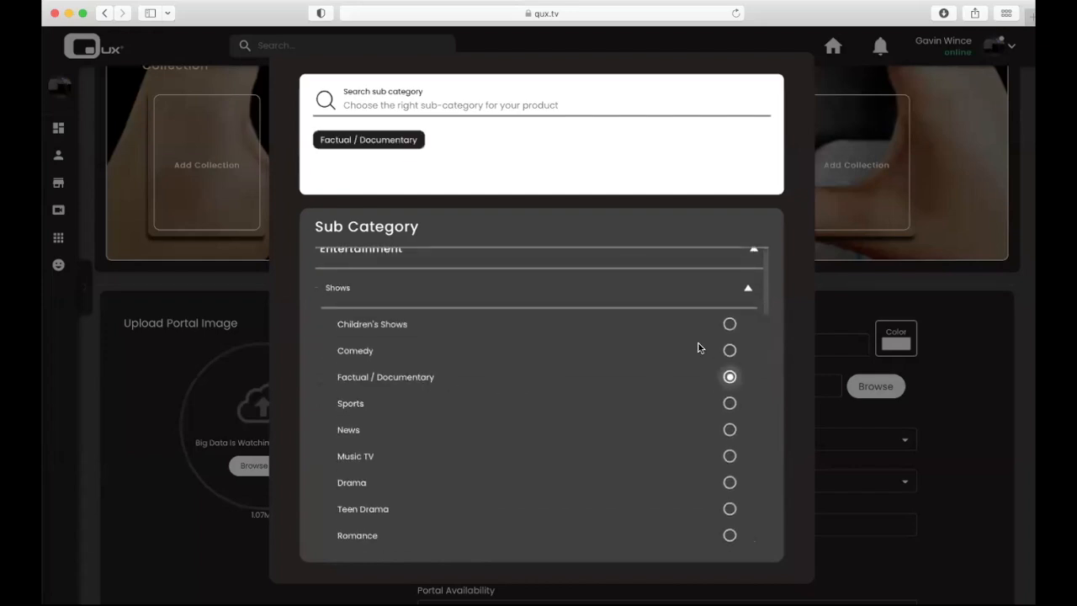
left_click(863, 253)
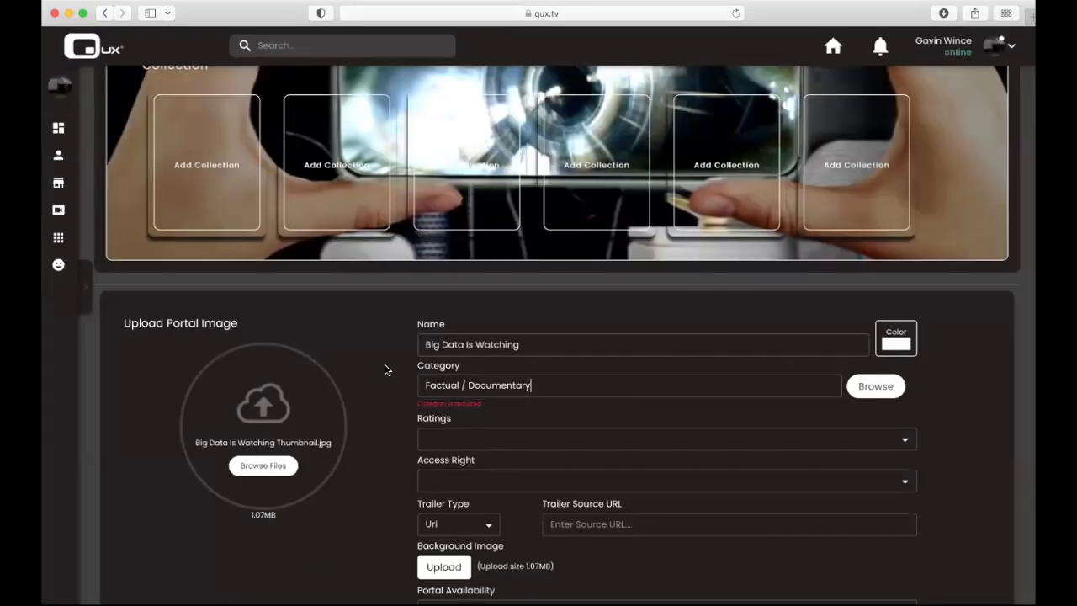
Set the portal's rating to FS and its access right to Original Content
left_click(449, 443)
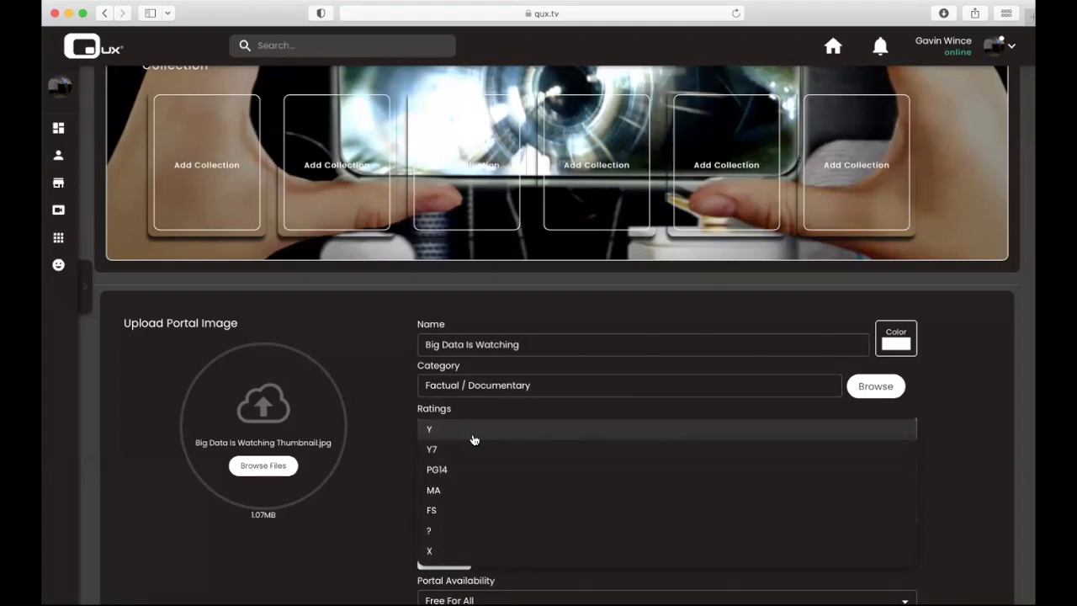
left_click(354, 334)
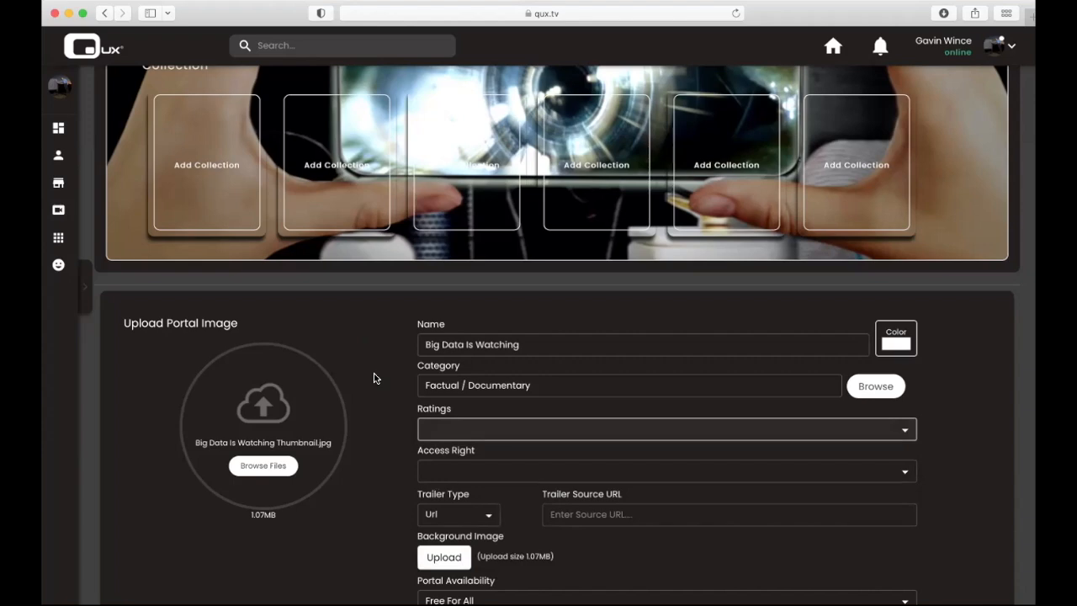
scroll(374, 407, "down", 3)
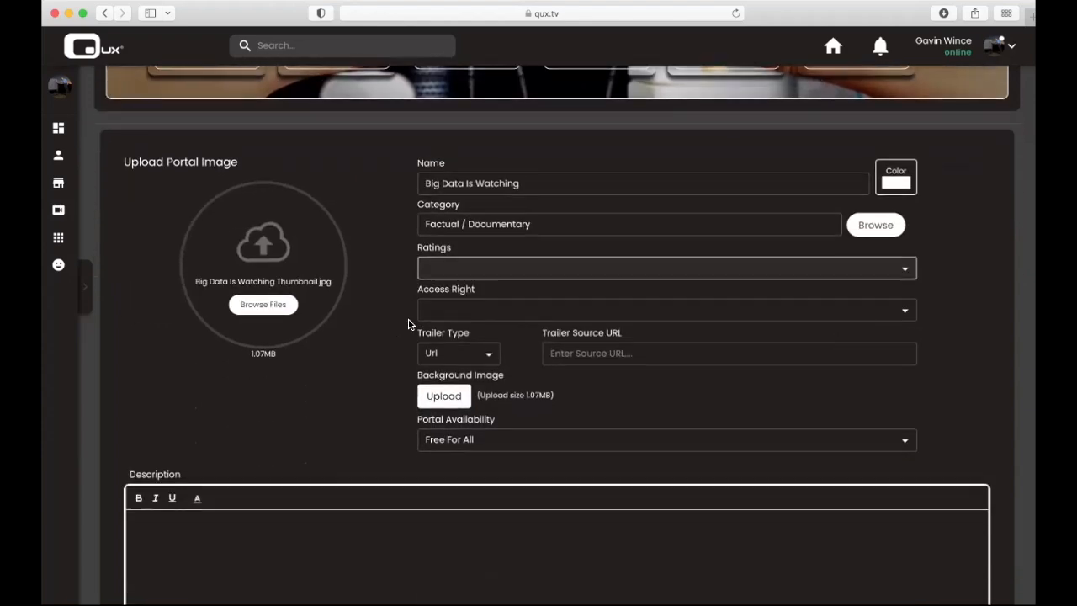
left_click(450, 270)
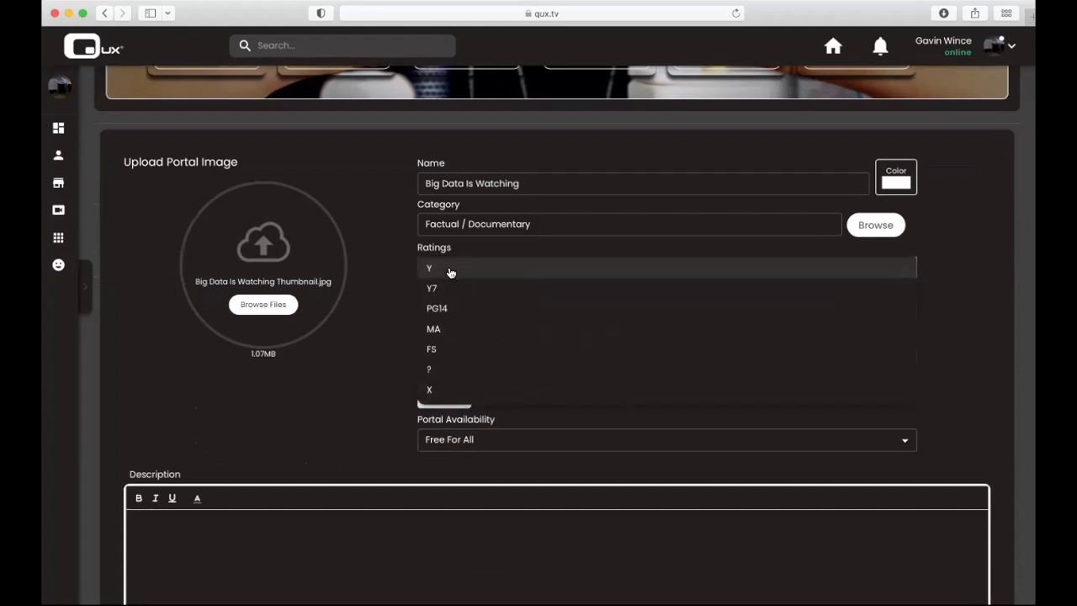
left_click(438, 348)
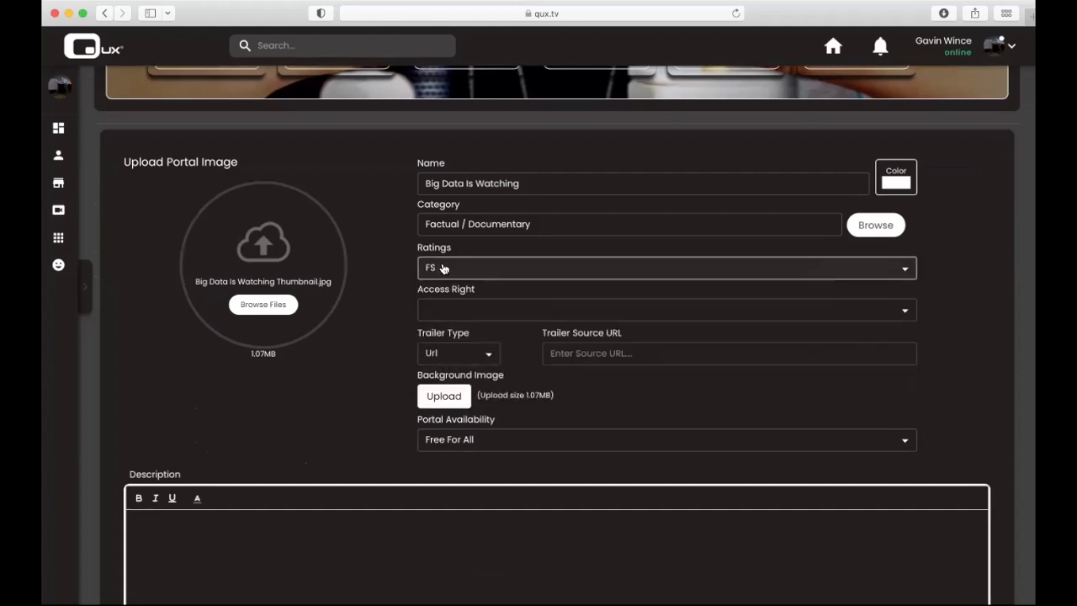
left_click(448, 309)
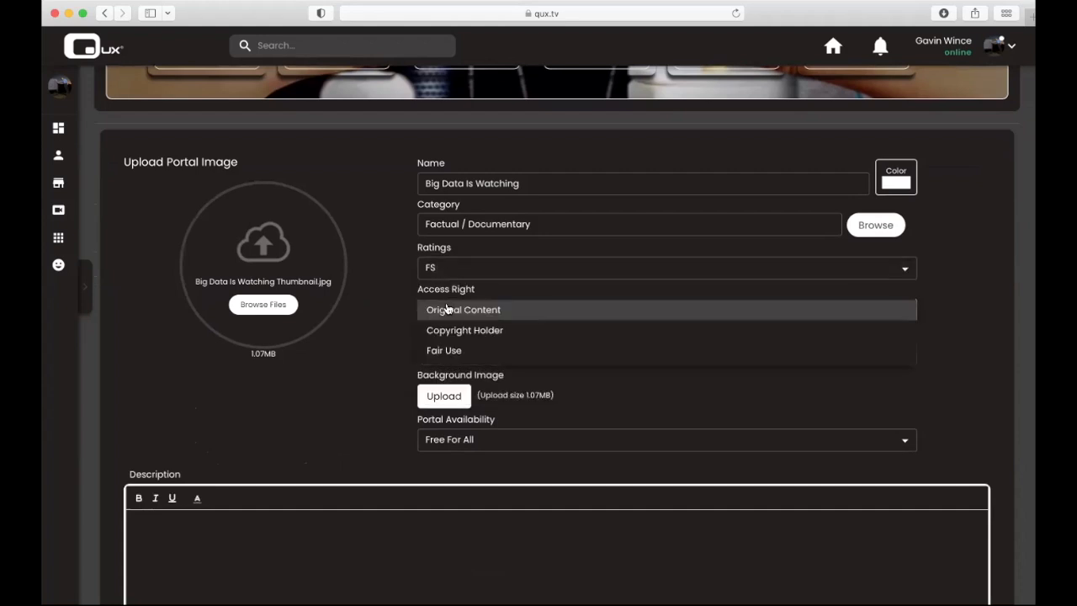
left_click(493, 311)
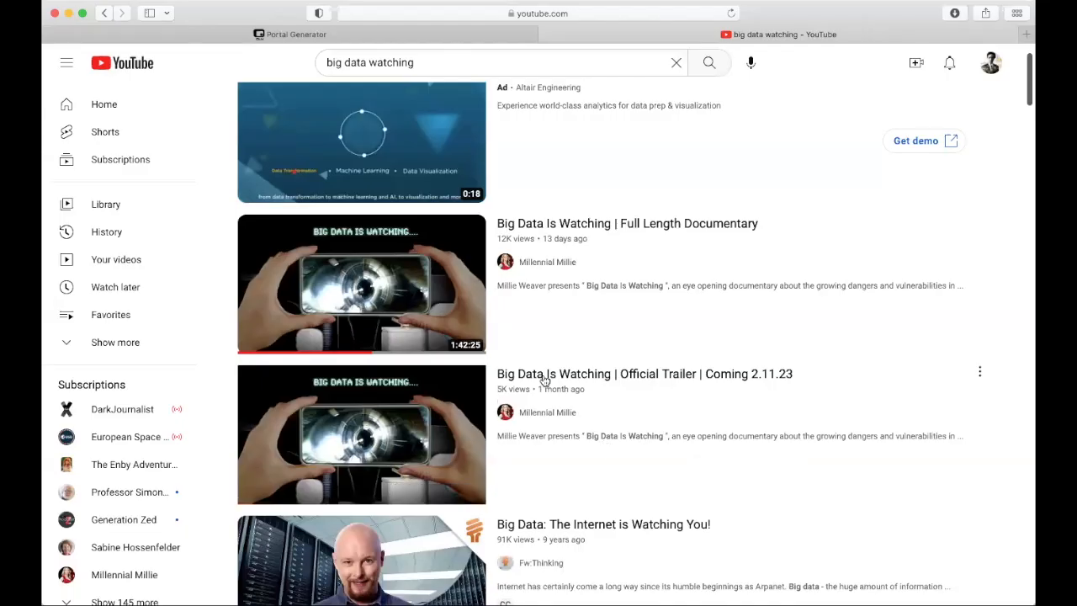
Open the "Big Data Is Watching" official trailer in the YouTube results, pause it, and copy its page URL
left_click(545, 378)
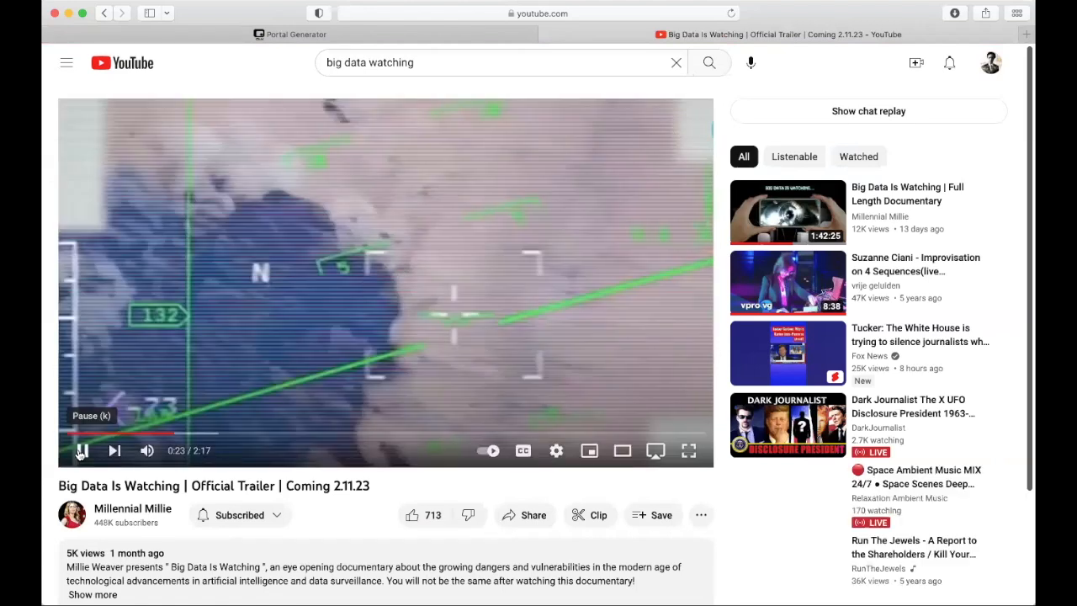
left_click(81, 452)
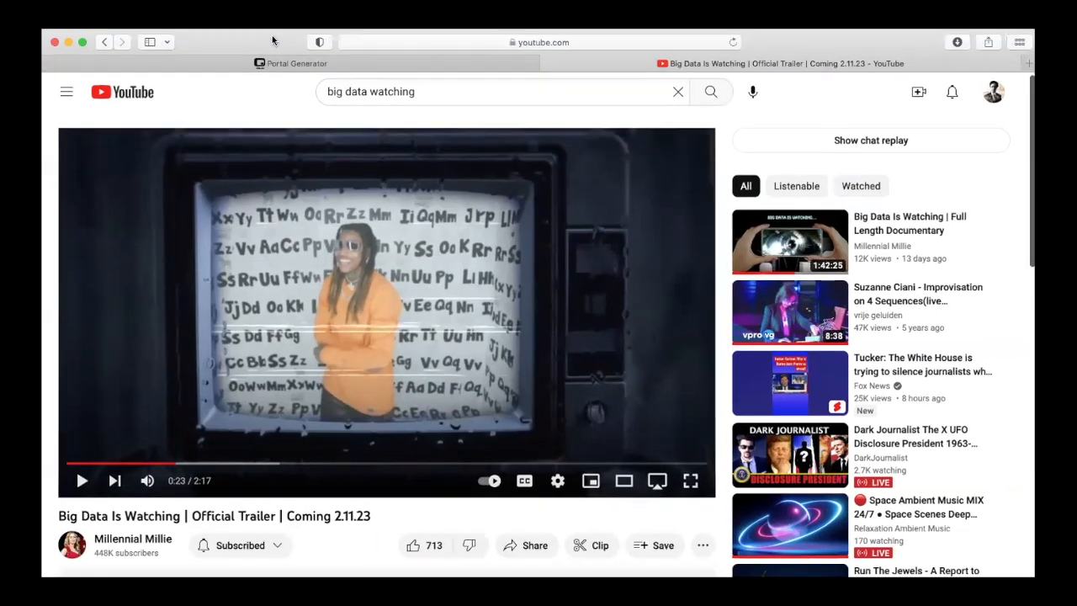
left_click(425, 13)
left_click(435, 41)
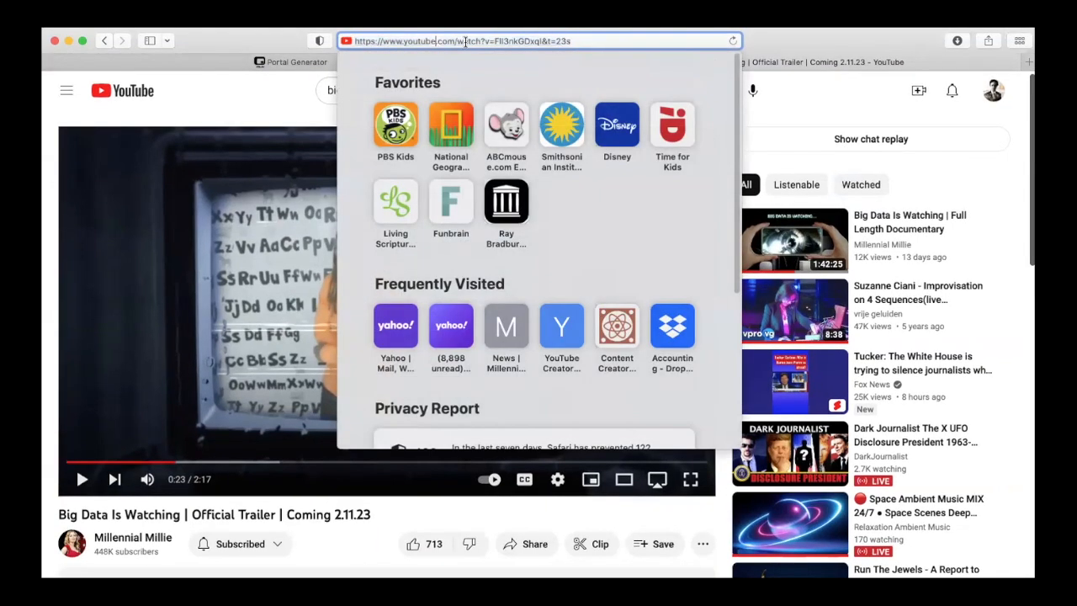
left_click_drag(580, 42, 353, 42)
key("super+c")
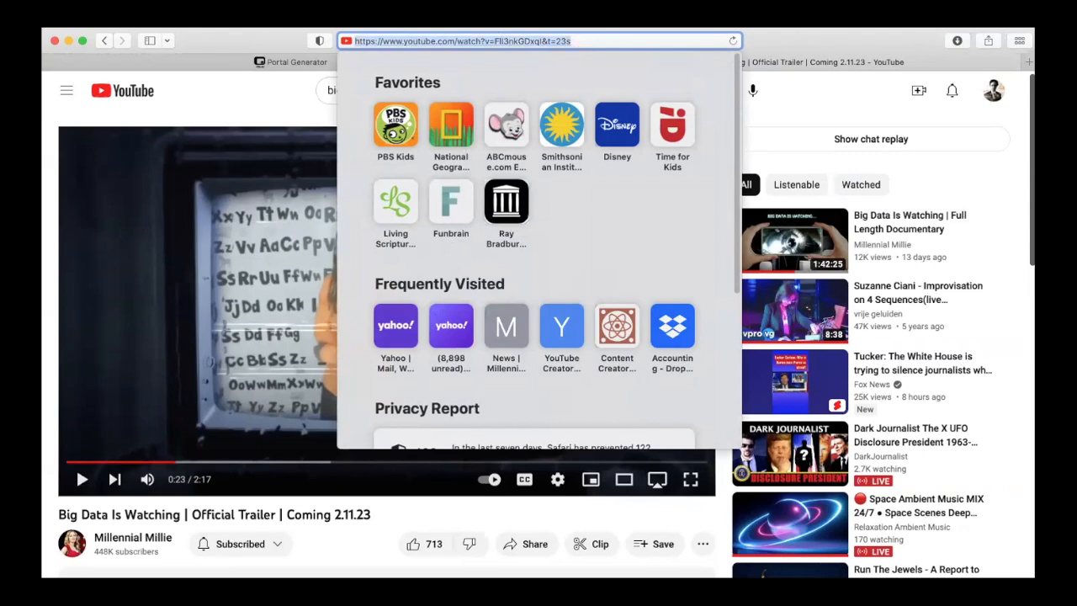
Return to the portal form, keep the trailer type as Url and paste the copied YouTube trailer link as the trailer source URL
key("super+Tab")
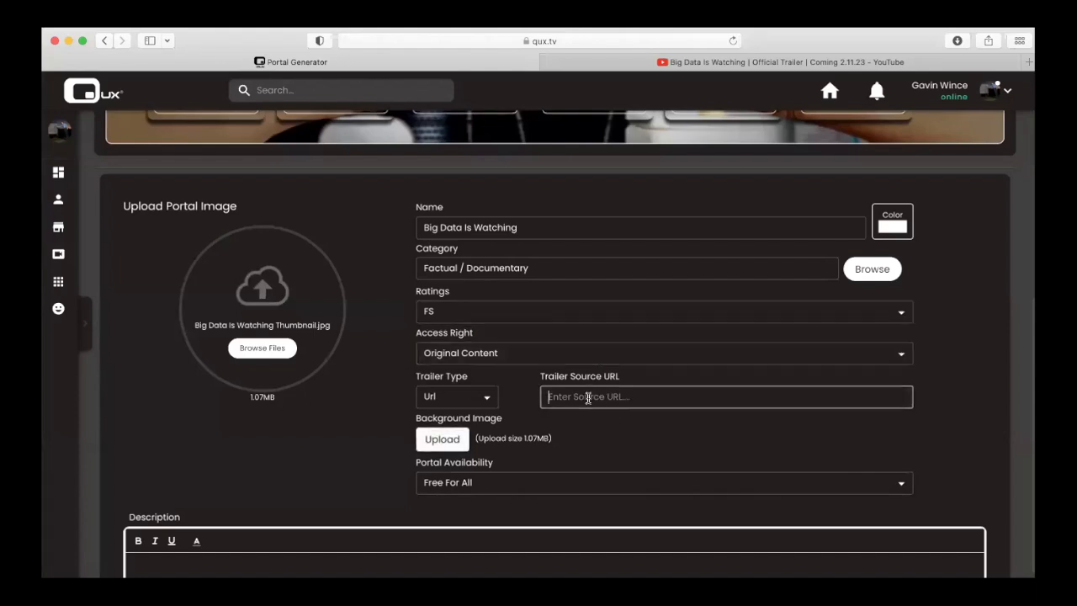
left_click(488, 395)
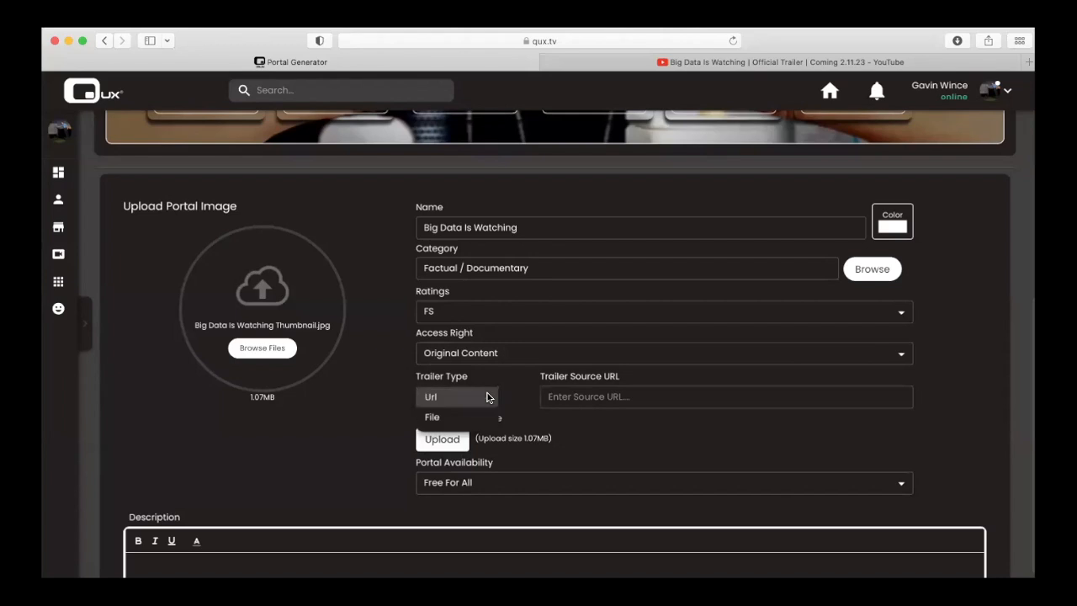
left_click(453, 401)
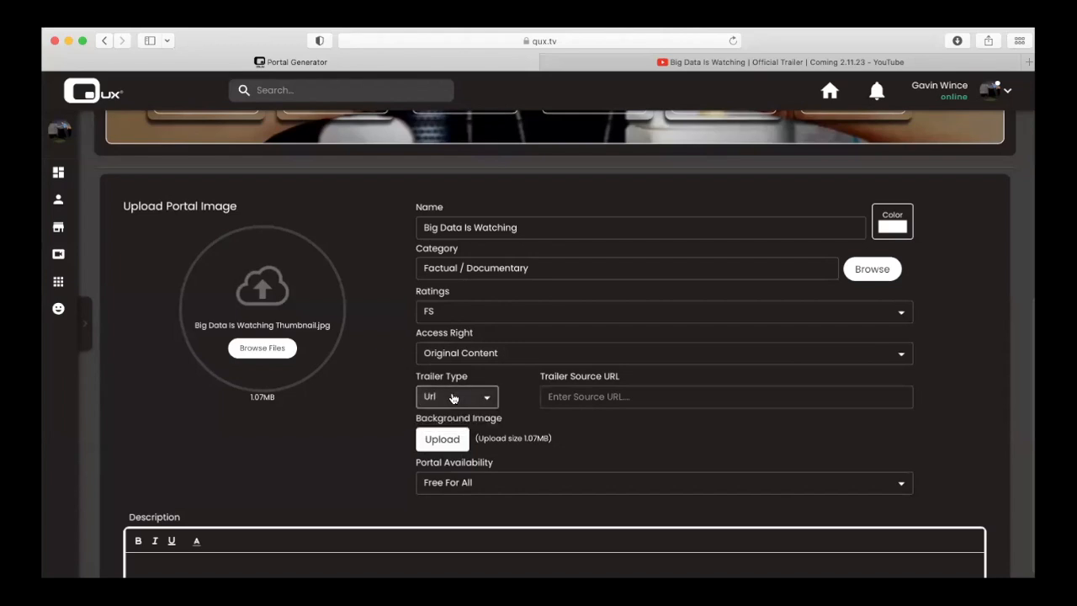
left_click(595, 398)
key("super+v")
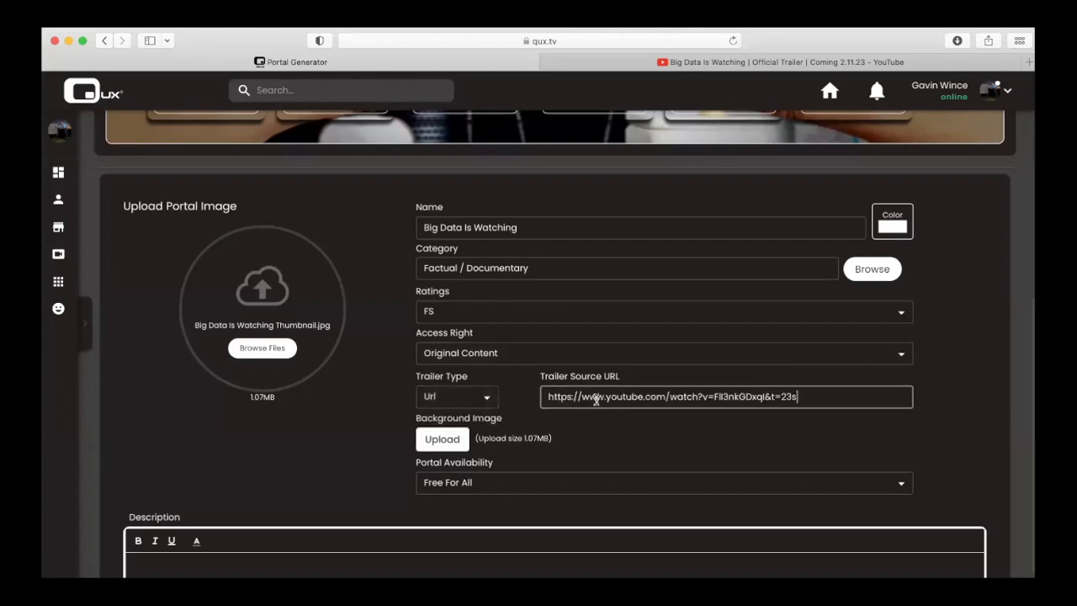
Leave the portal availability at Free For All and enter "Enjoy" as the portal's description
scroll(696, 419, "down", 2)
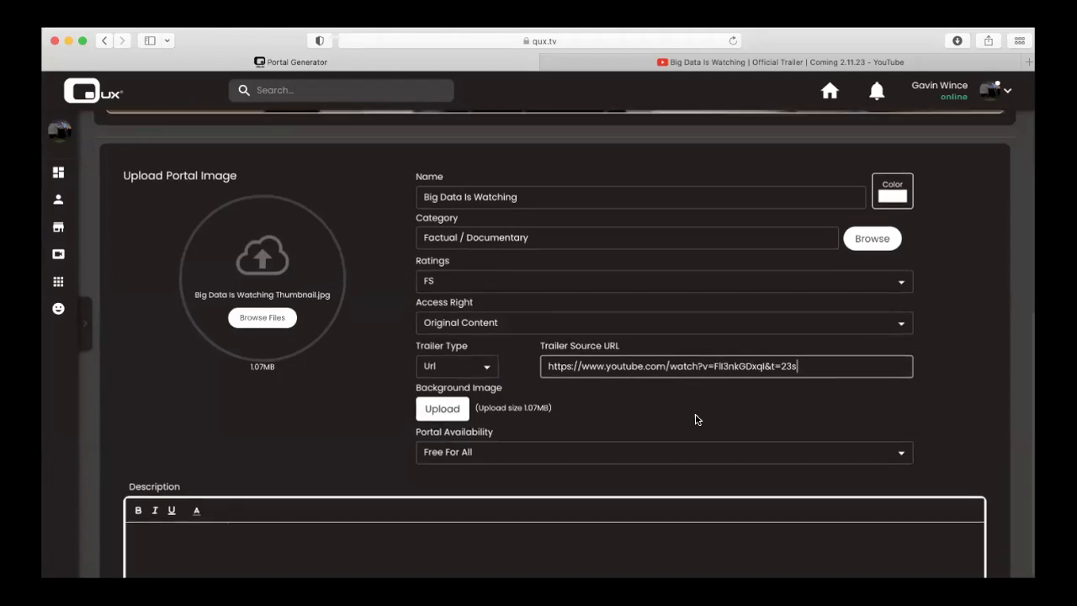
left_click(892, 410)
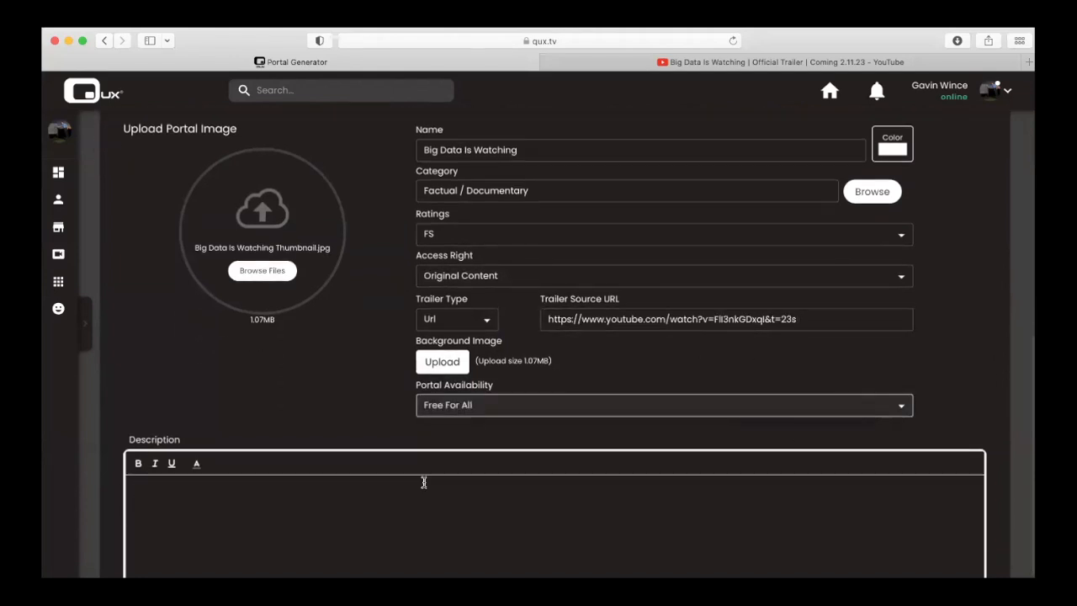
scroll(425, 482, "down", 1)
left_click(189, 437)
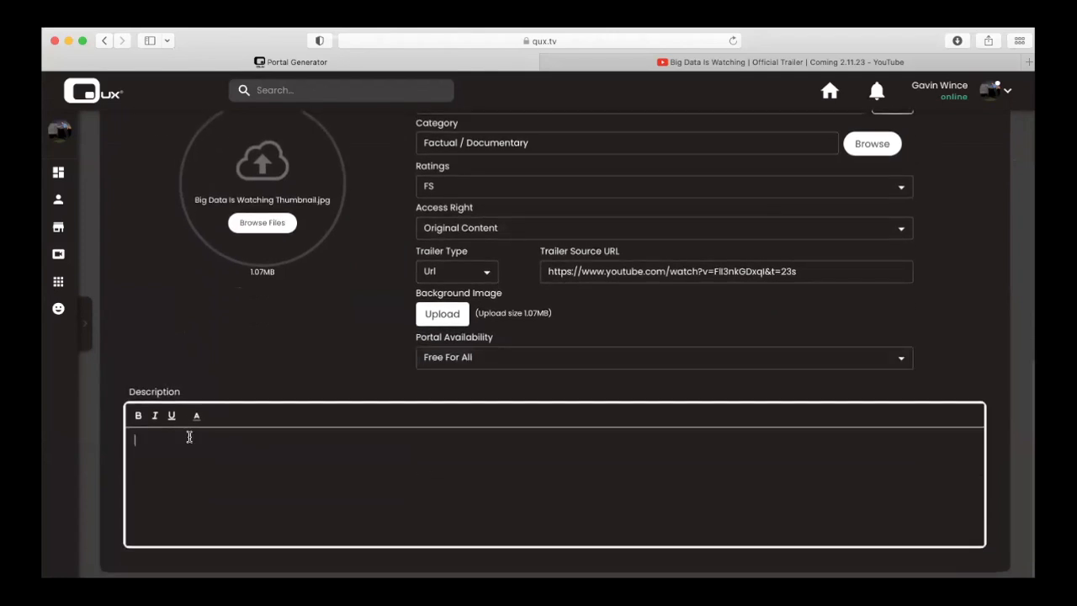
type("P")
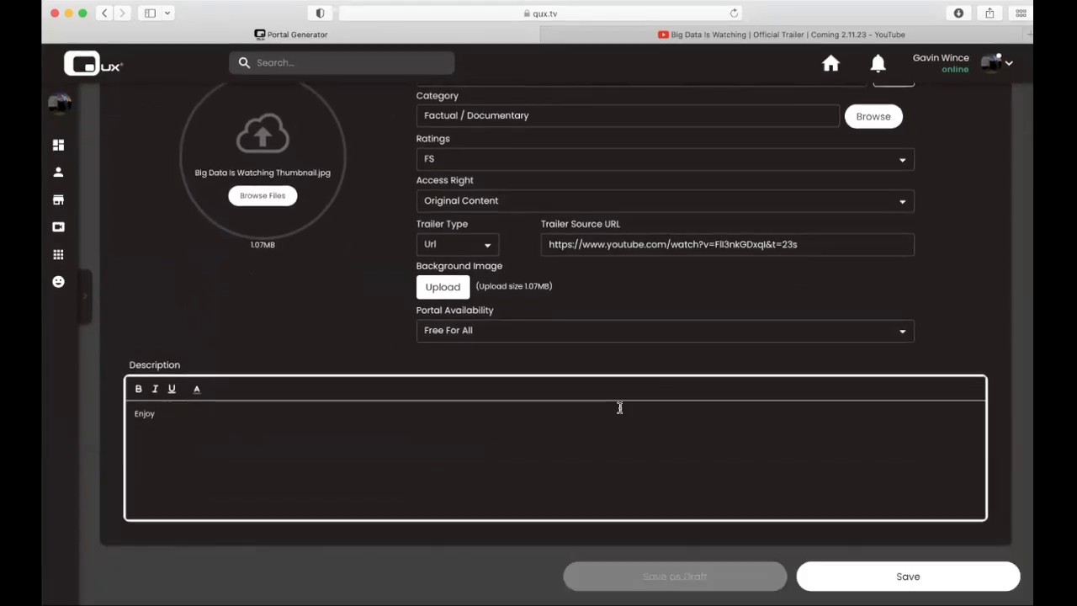
Save the portal and continue with adding a content to it
scroll(762, 488, "up", 3)
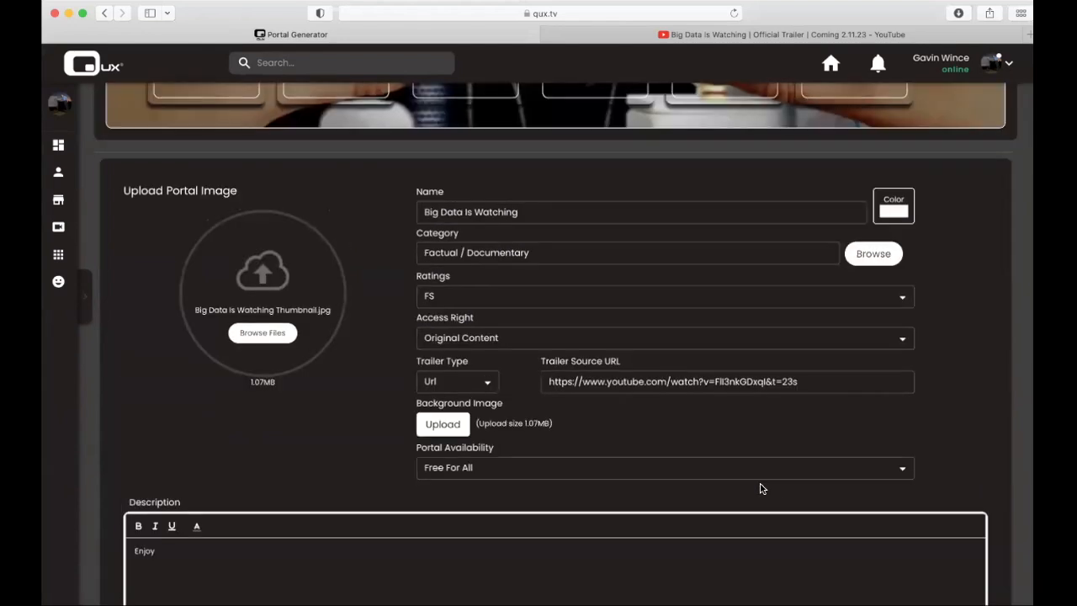
scroll(762, 488, "down", 3)
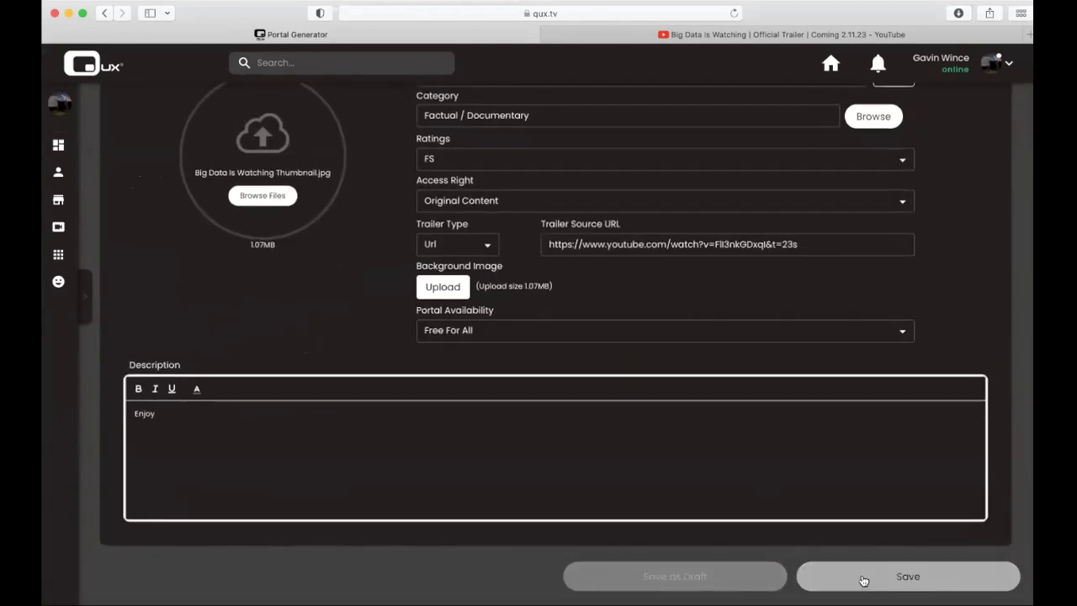
left_click(863, 580)
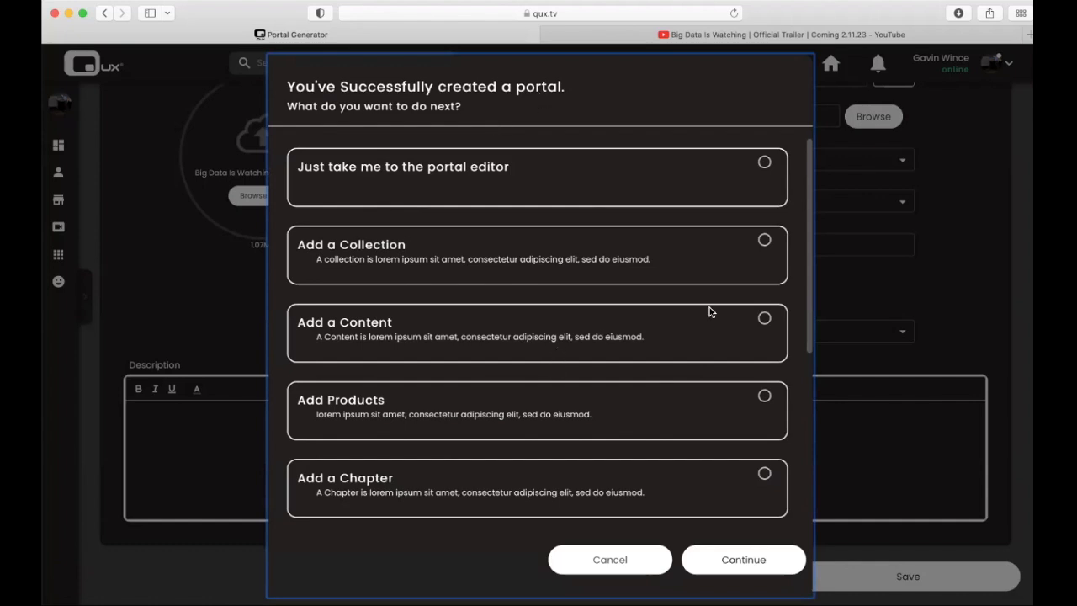
left_click(764, 318)
left_click(722, 562)
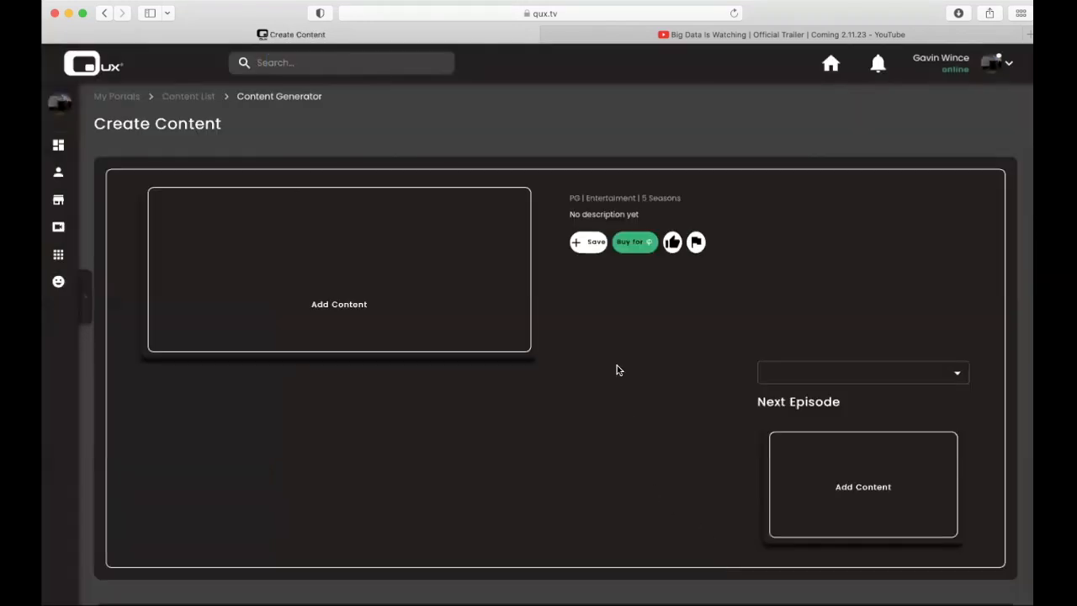
Upload "Big Data Is Watching Thumbnail.jpg" as the content image, zooming in on the phone before cropping
scroll(619, 388, "down", 5)
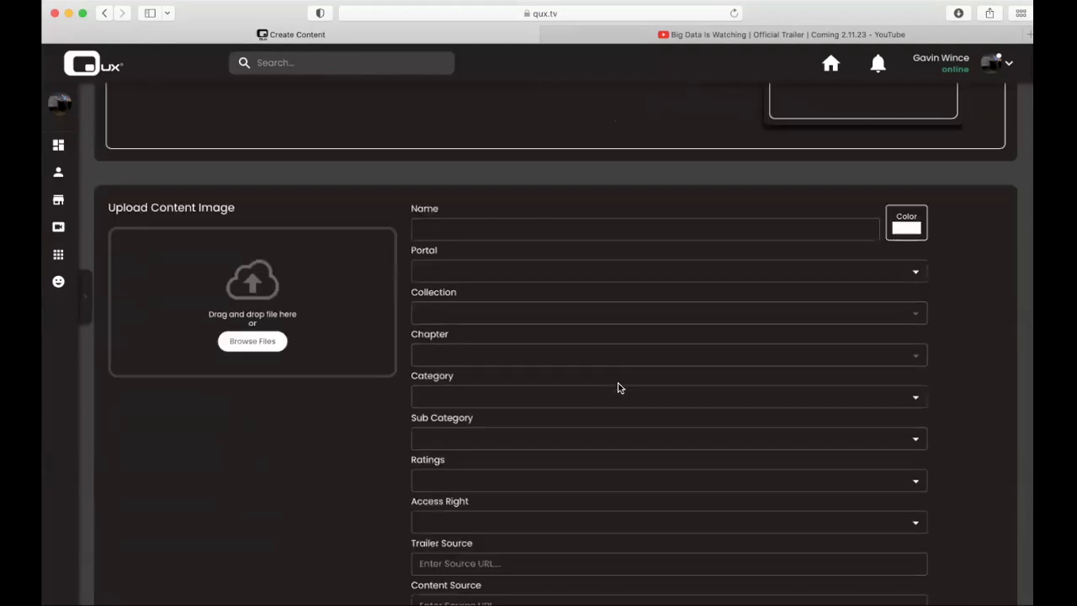
left_click(257, 342)
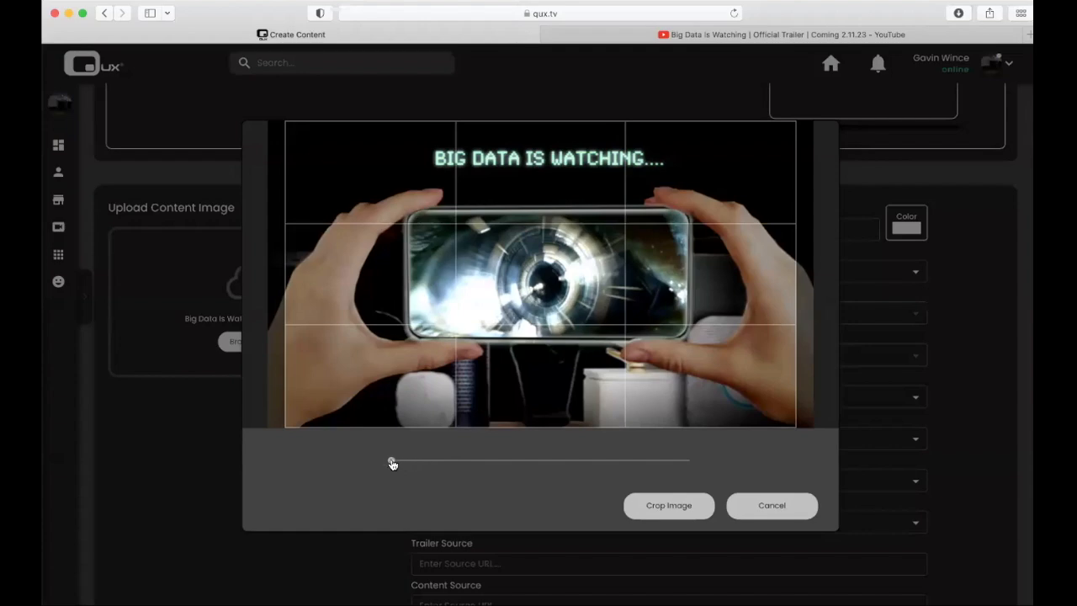
left_click_drag(393, 463, 495, 464)
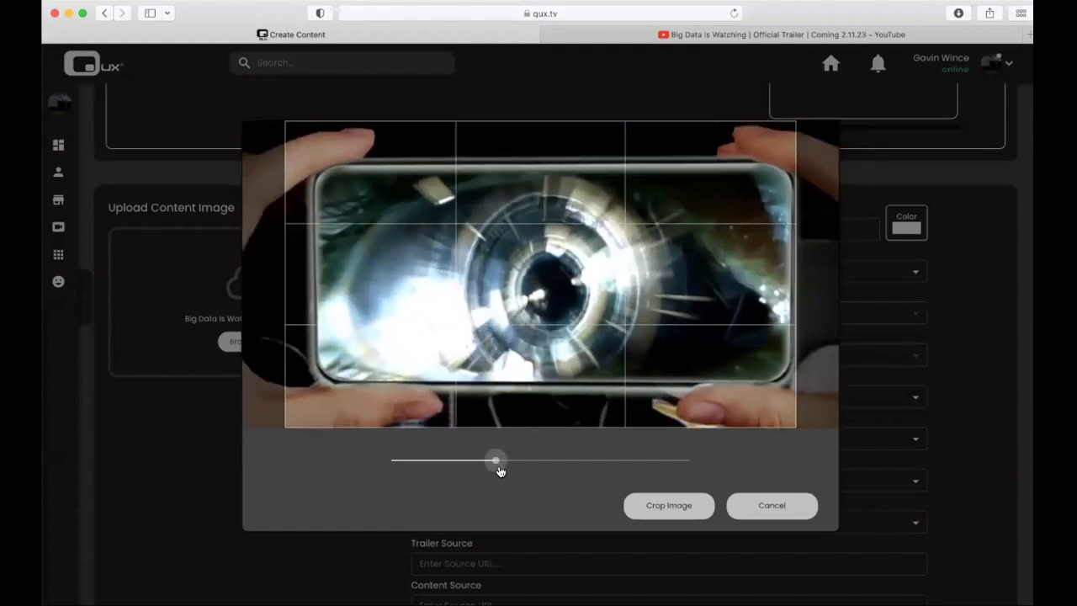
left_click(676, 506)
scroll(257, 492, "up", 5)
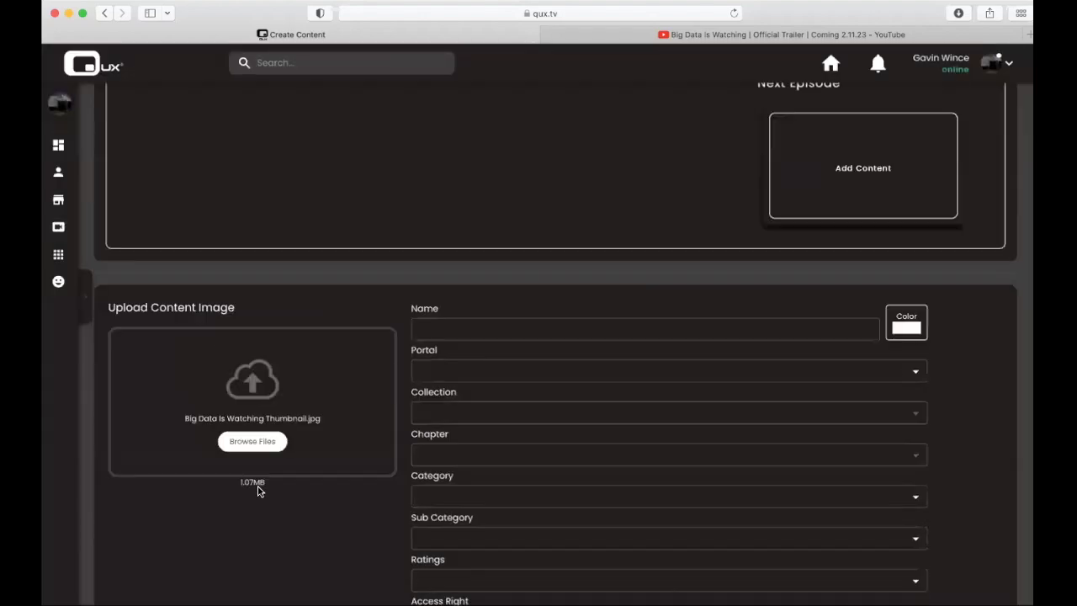
Upload the "Big Data Is Watching" thumbnail picture as the content background
scroll(380, 279, "down", 6)
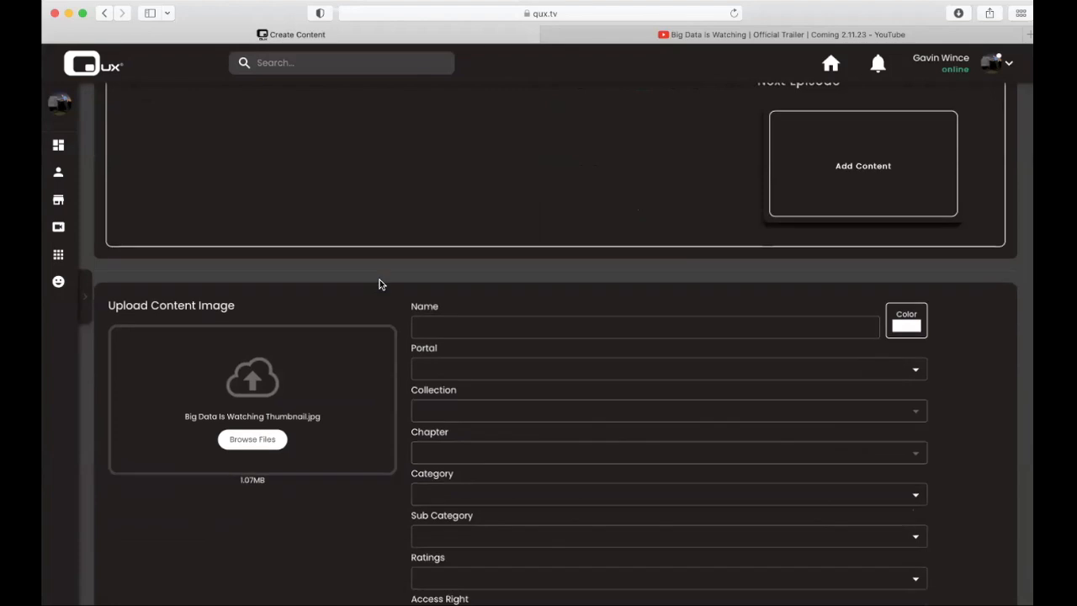
scroll(379, 285, "down", 3)
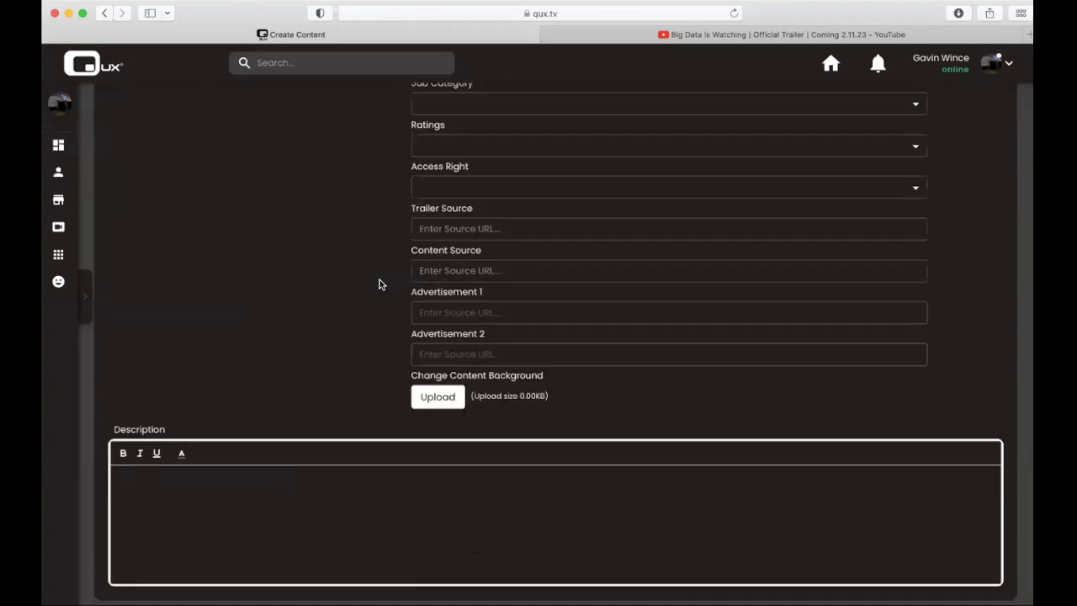
left_click(435, 401)
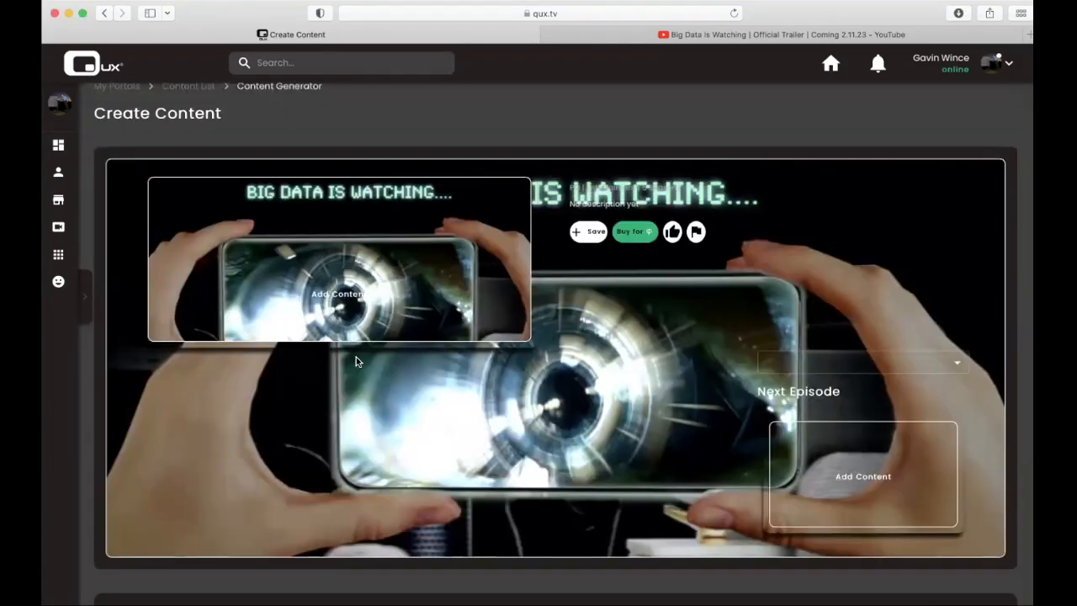
Name the content "Big Data Is Watching" and assign it to the Big Data Is Watching portal, without a collection
scroll(356, 357, "down", 5)
scroll(356, 361, "down", 1)
left_click(464, 300)
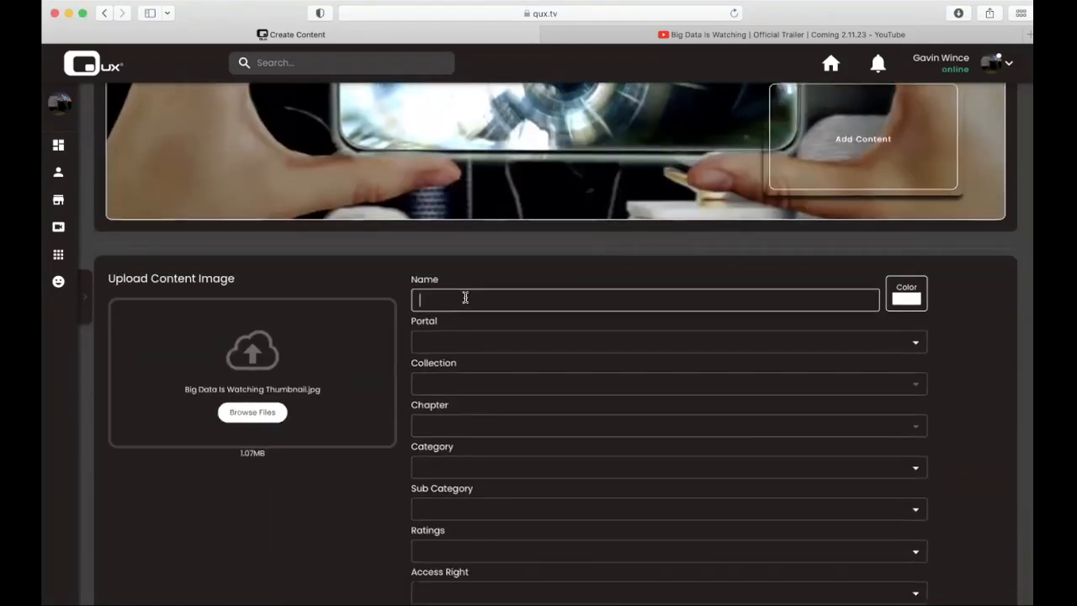
type("Big Data Is Watching")
left_click(455, 342)
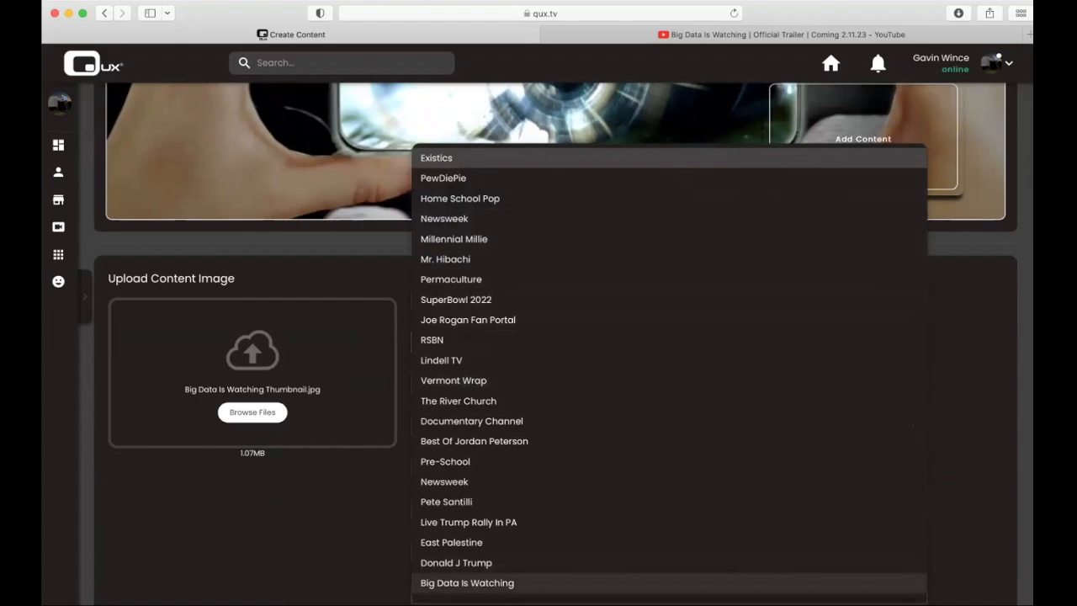
left_click(472, 582)
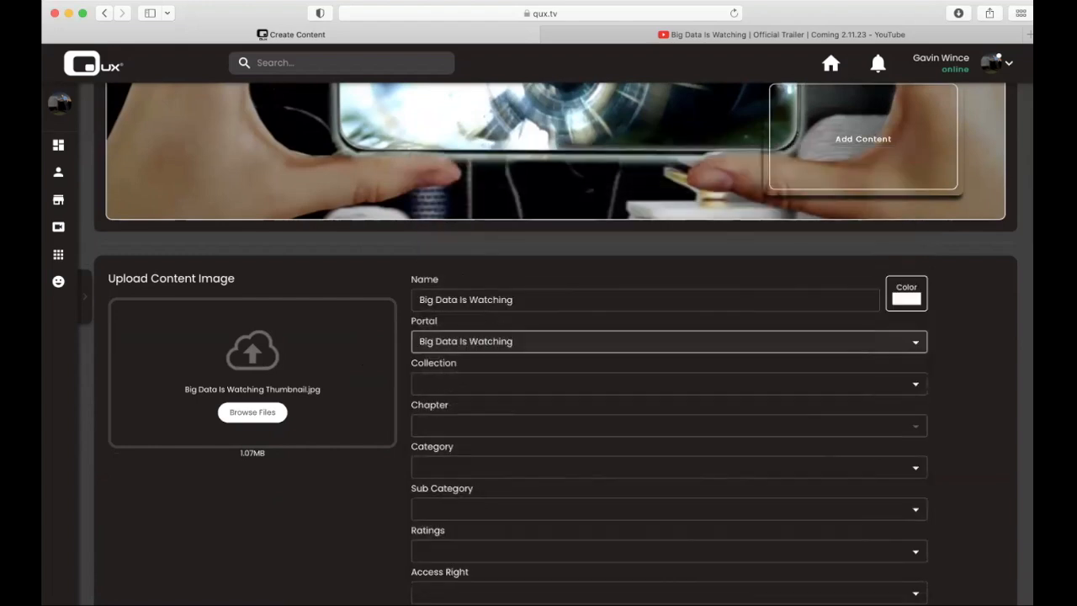
left_click(461, 389)
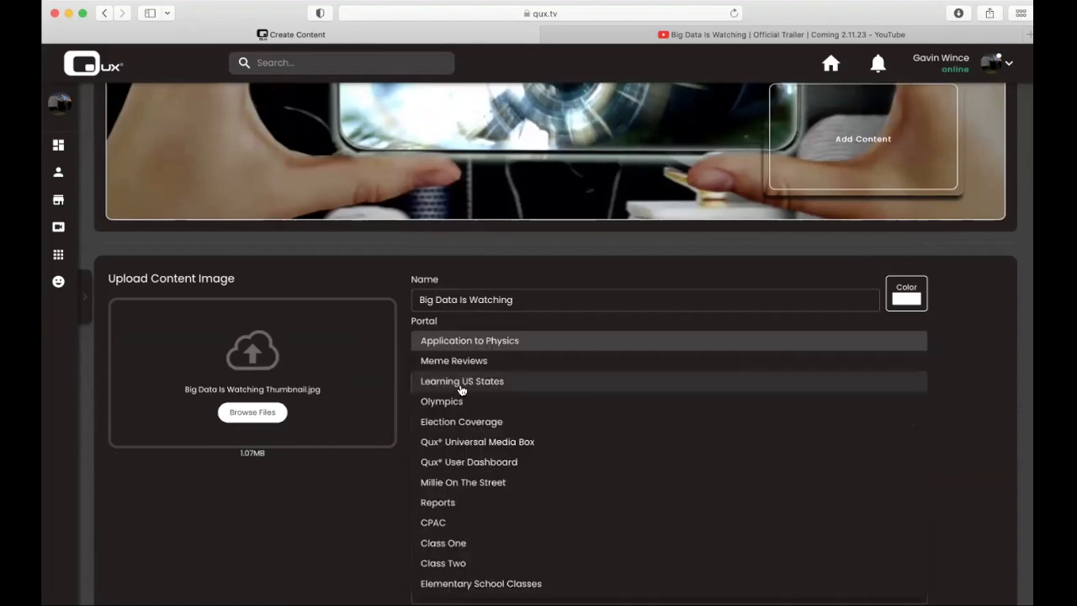
left_click(375, 476)
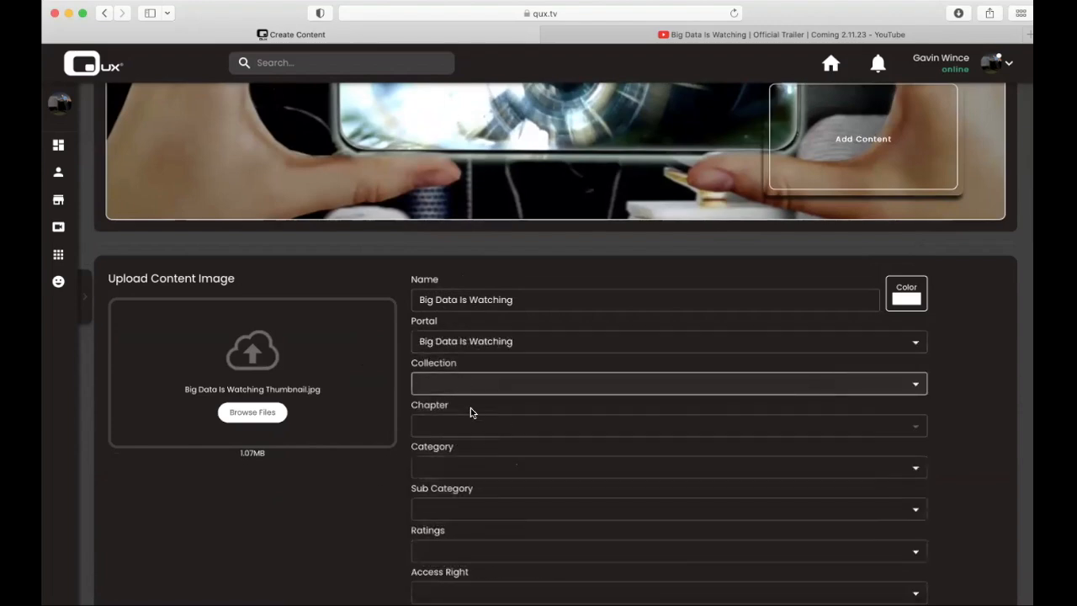
Set the content's category to Movies & Television and its sub category to Power Adapters
scroll(385, 475, "down", 2)
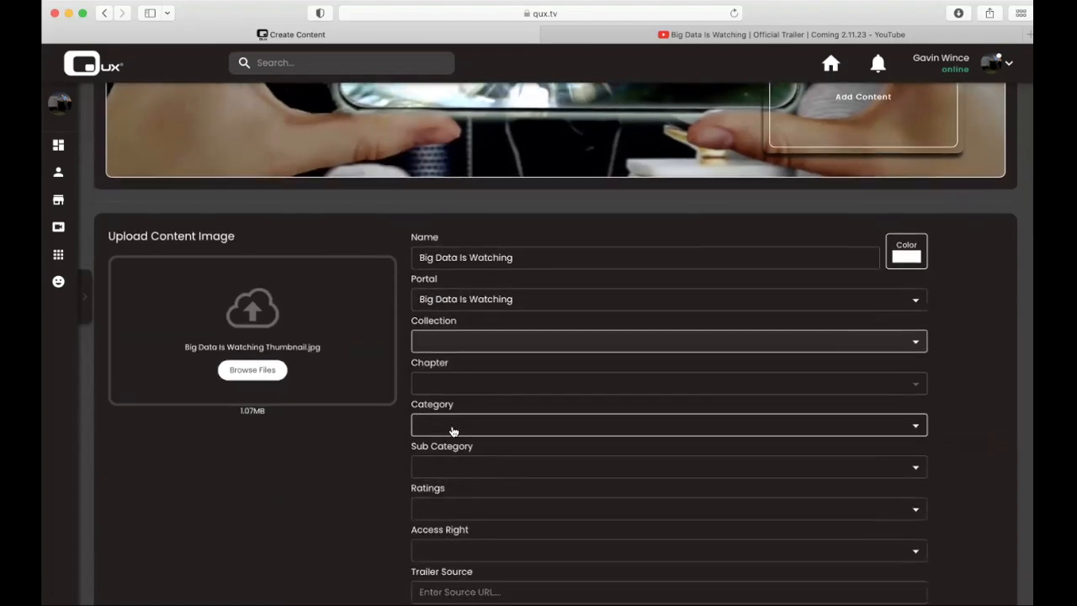
left_click(452, 431)
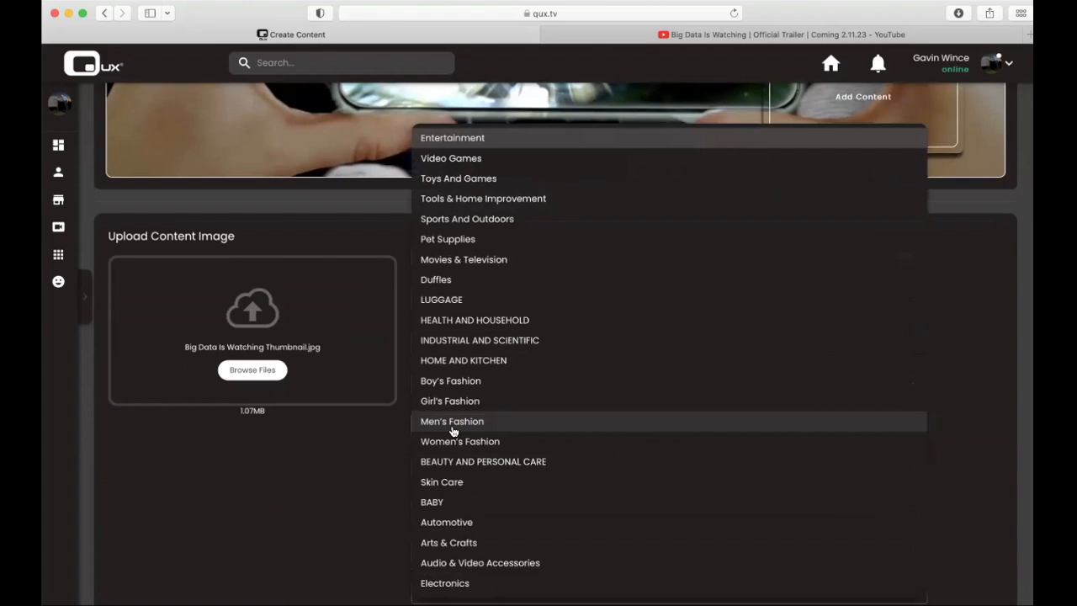
left_click(468, 260)
left_click(431, 471)
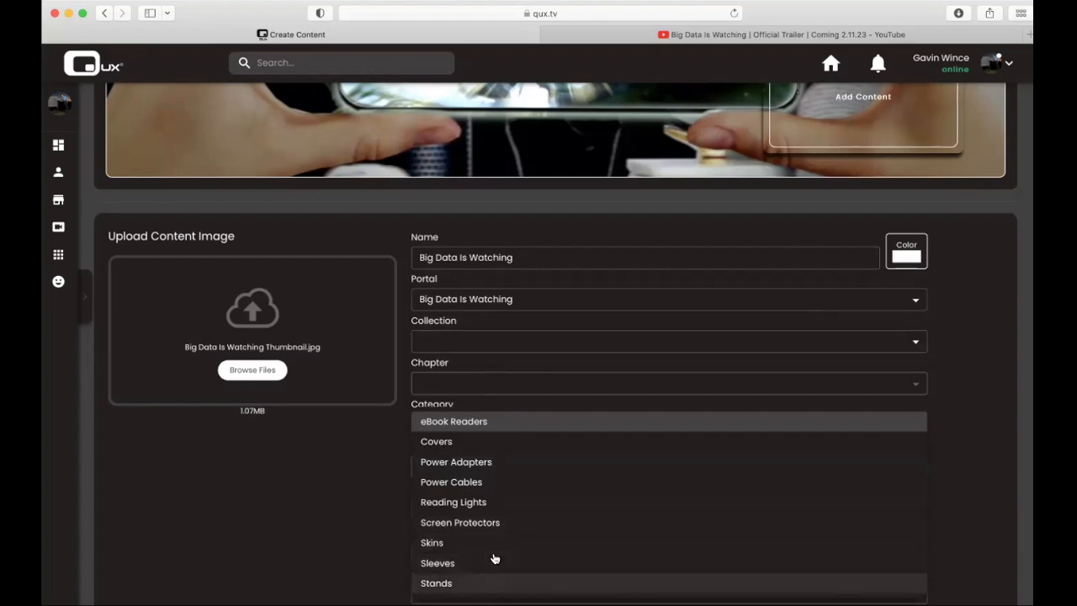
left_click(488, 462)
Set the content's rating to FS and its access right to Original Content
scroll(383, 455, "down", 2)
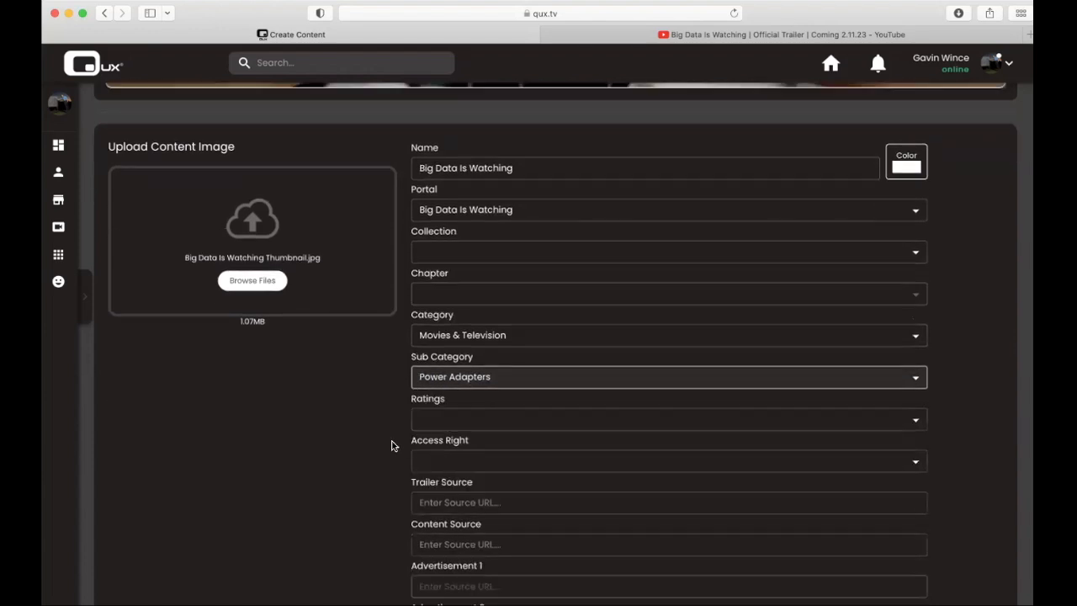
left_click(439, 423)
left_click(437, 502)
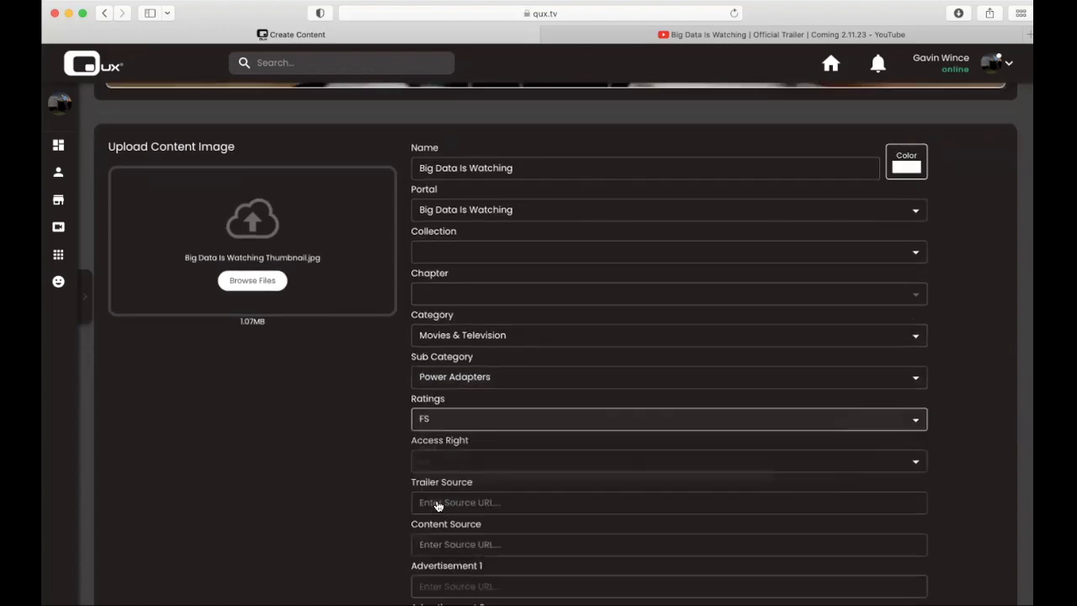
left_click(442, 467)
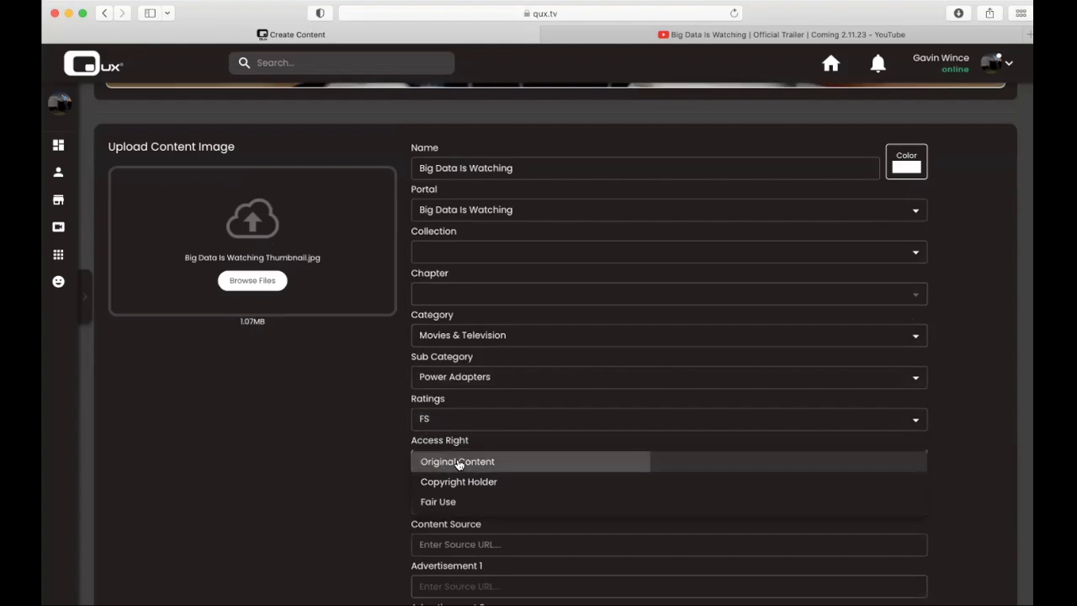
left_click(459, 465)
scroll(360, 491, "down", 4)
left_click(429, 367)
left_click(451, 332)
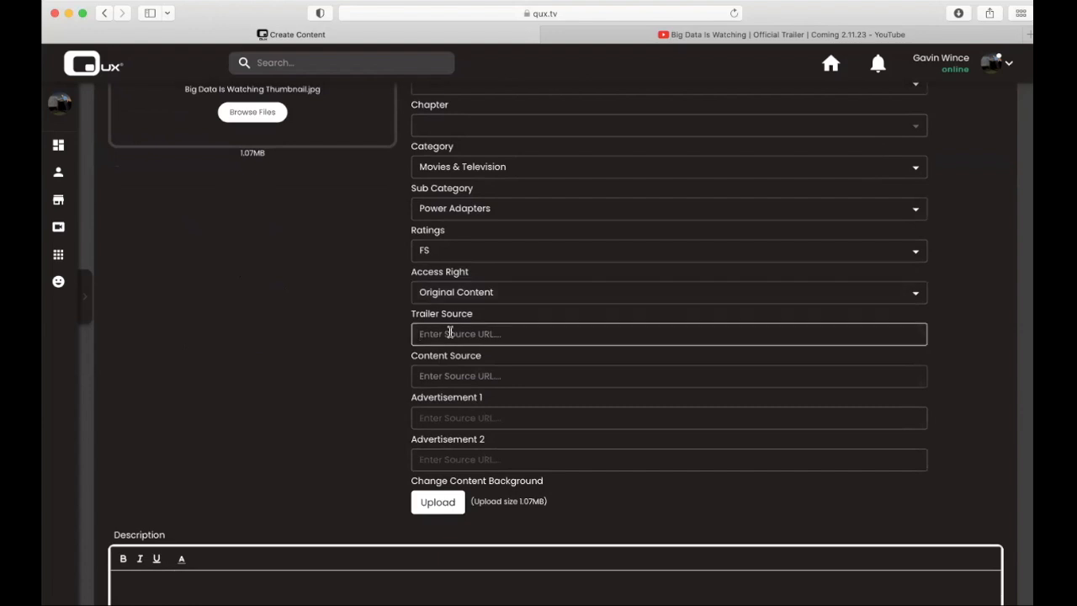
type("https://www.youtube.com/watch?v=Fll3nkGDxqI&t=23s")
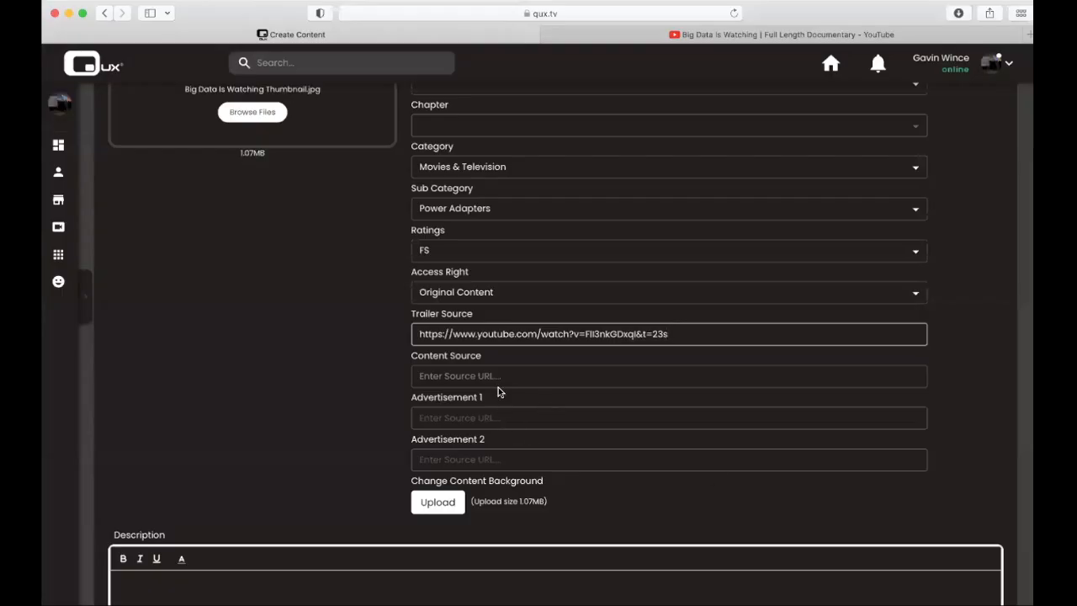
left_click(462, 377)
type("https://www.youtube.com/watch?v=FICIY4nk5To&t=3335s")
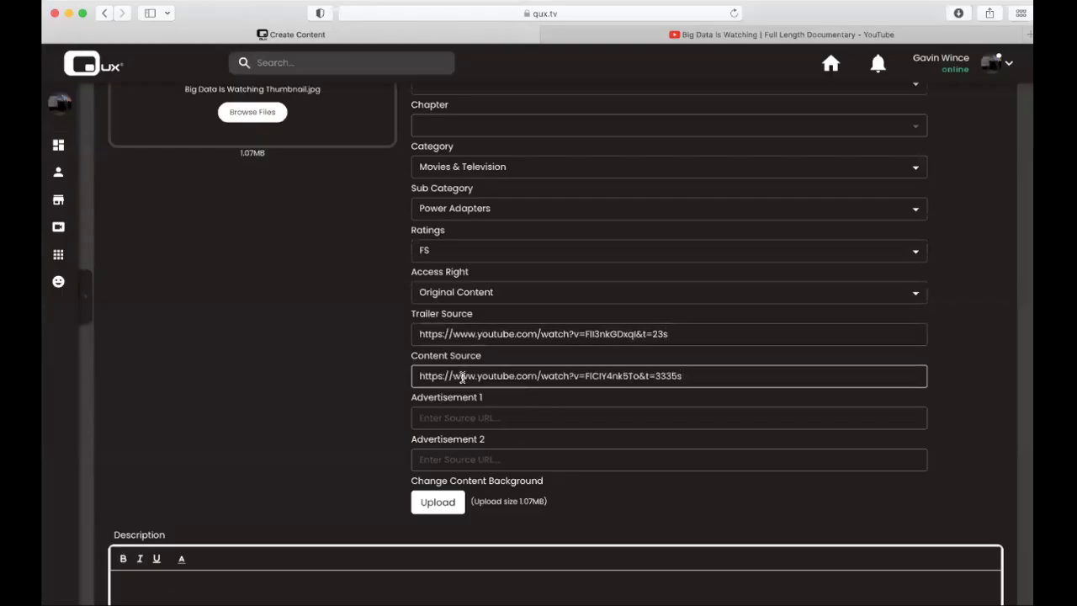
left_click(380, 412)
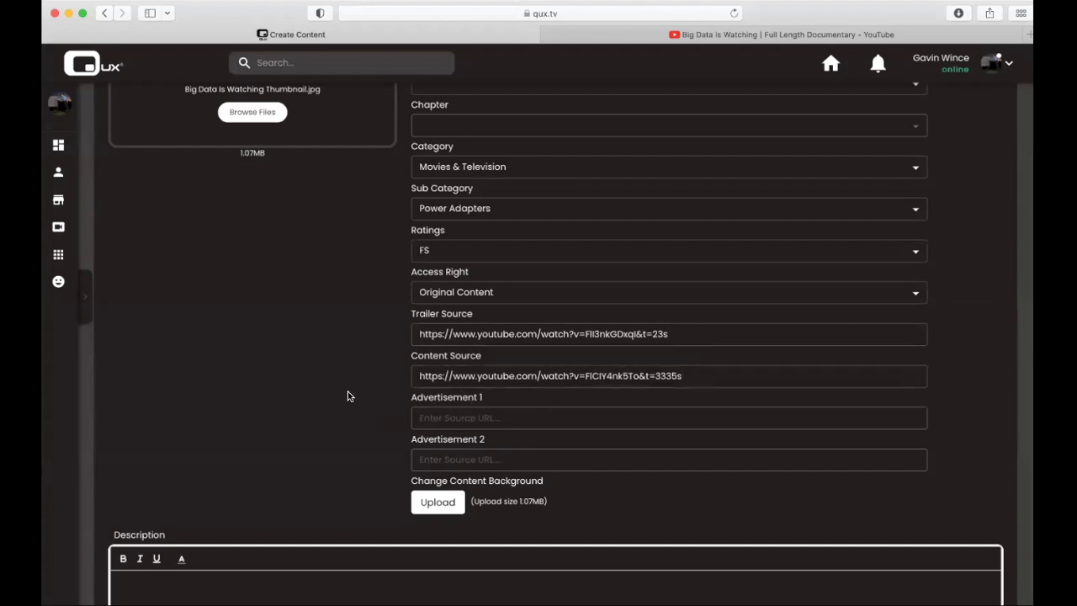
scroll(348, 396, "down", 3)
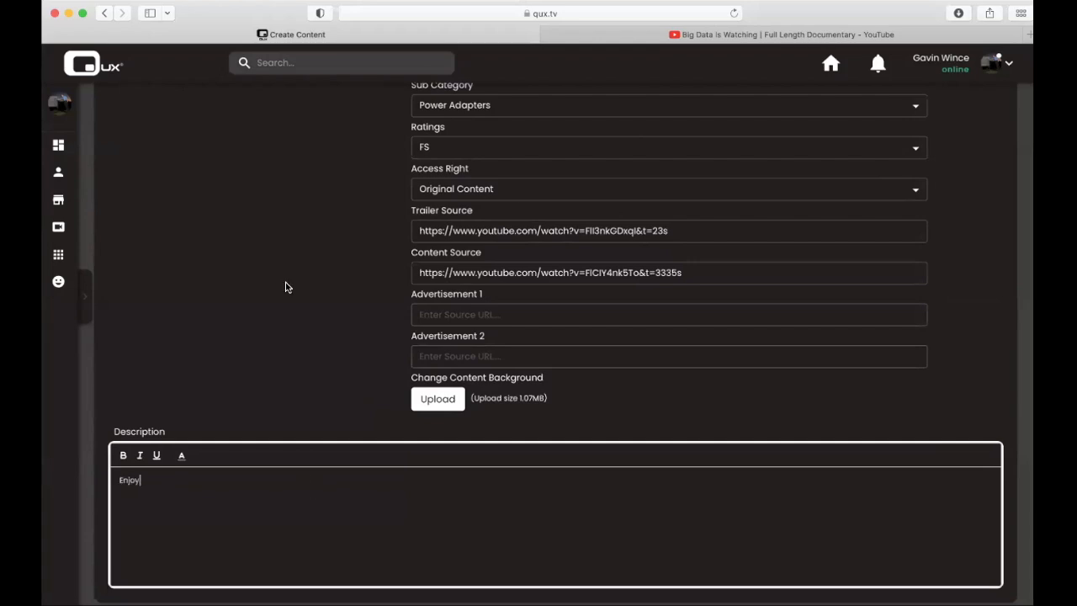
Review the filled-in Big Data Is Watching content form and save it as new content
scroll(287, 267, "up", 10)
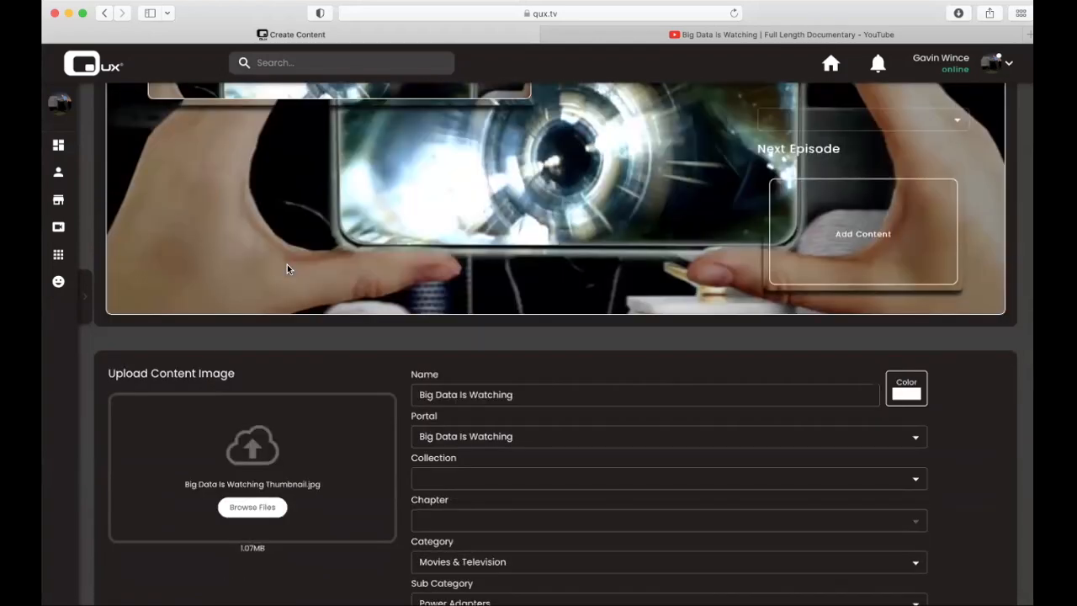
scroll(287, 269, "down", 10)
scroll(650, 500, "down", 1)
left_click(874, 573)
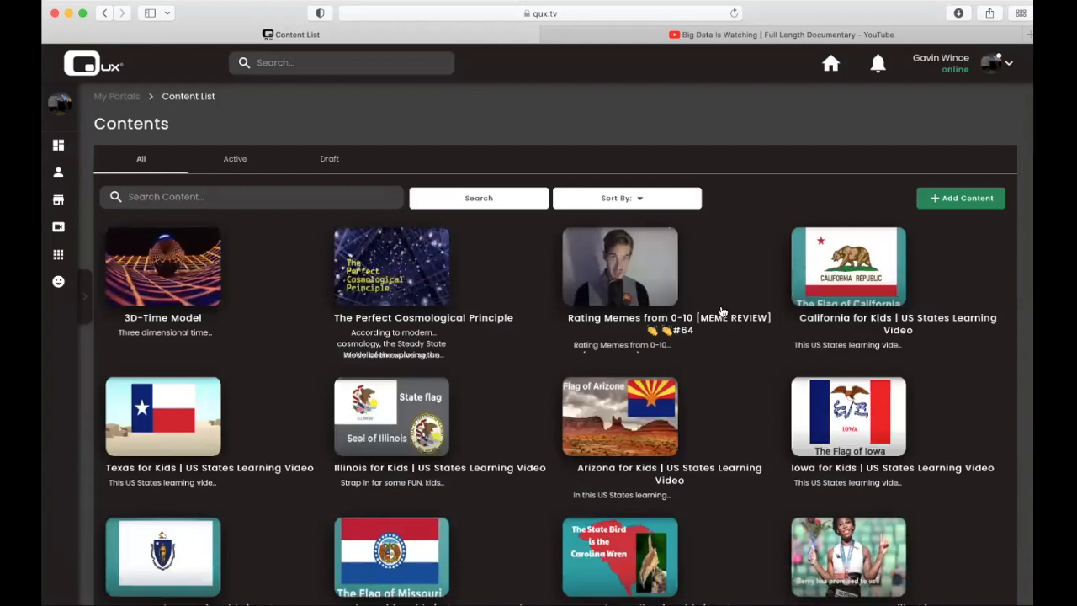
Look through the full content list for the Big Data Is Watching entry
scroll(721, 311, "down", 10)
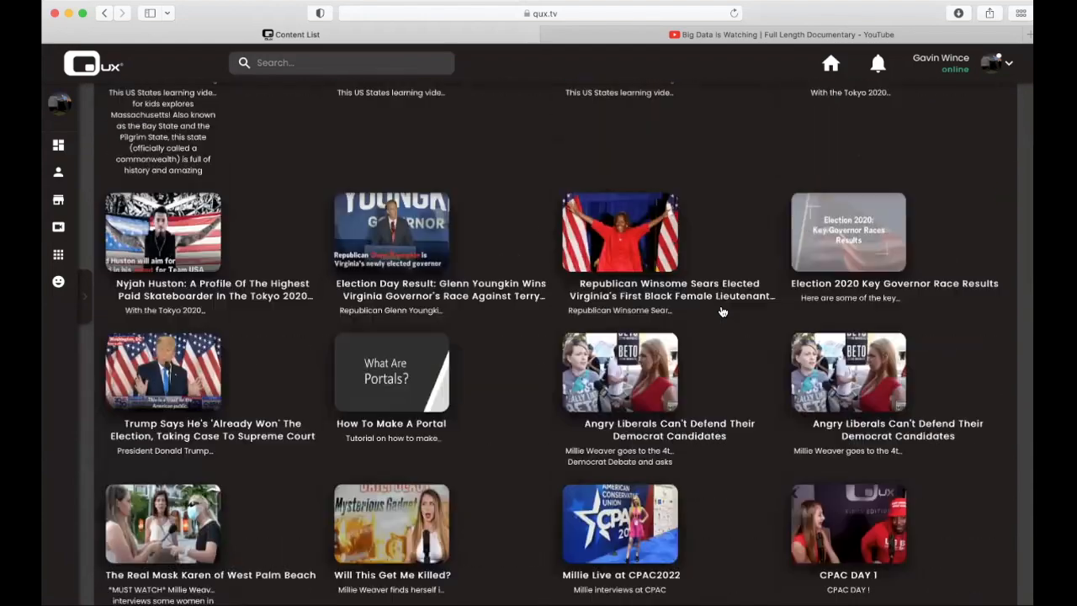
scroll(721, 311, "down", 8)
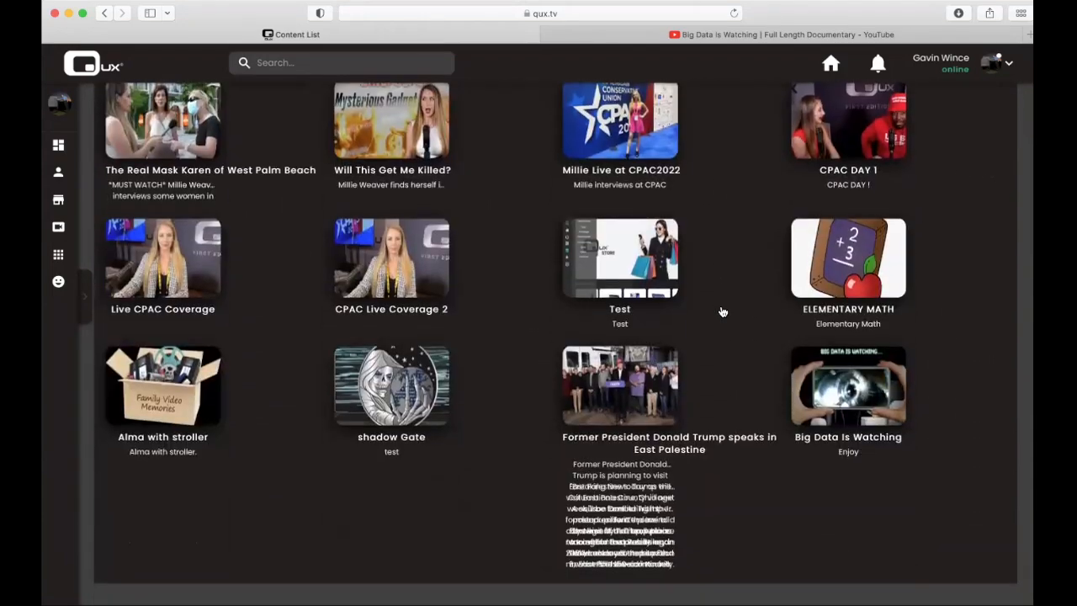
scroll(721, 312, "up", 15)
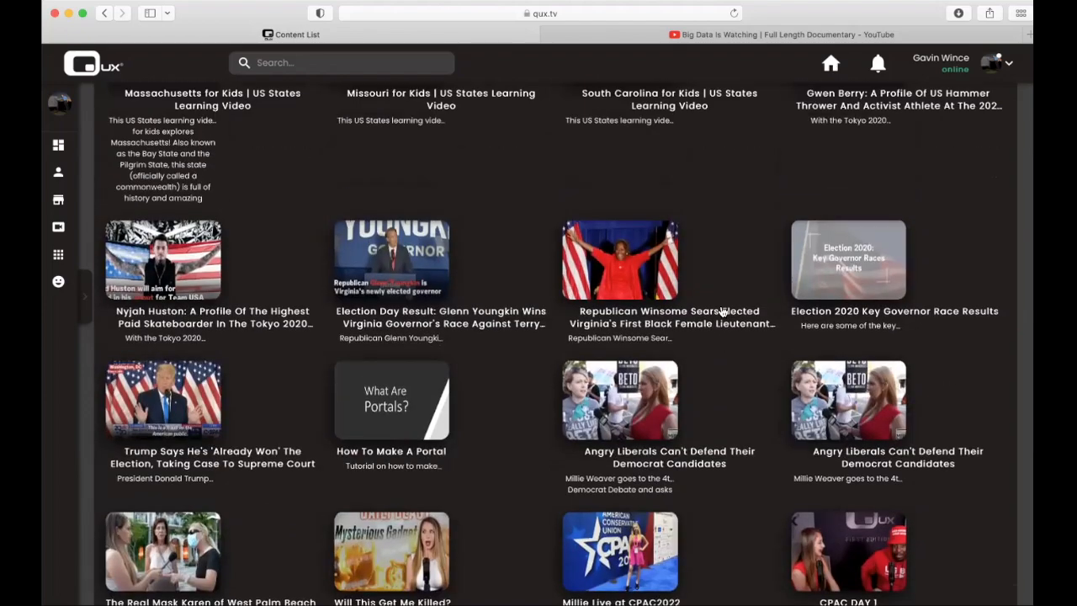
scroll(721, 312, "up", 3)
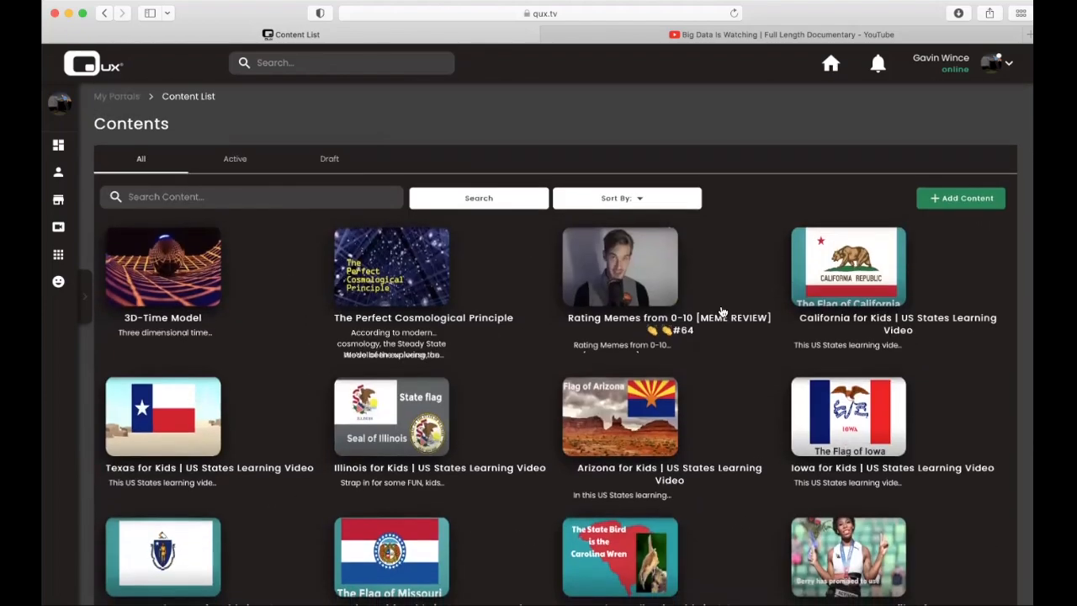
Expand the account's side navigation to show its labelled sections
left_click(88, 296)
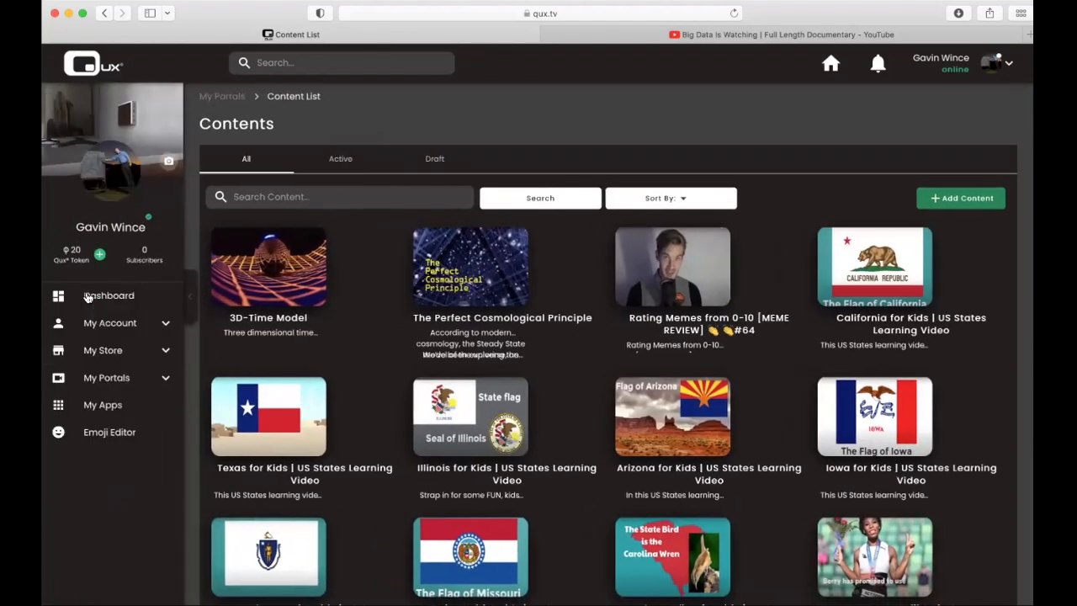